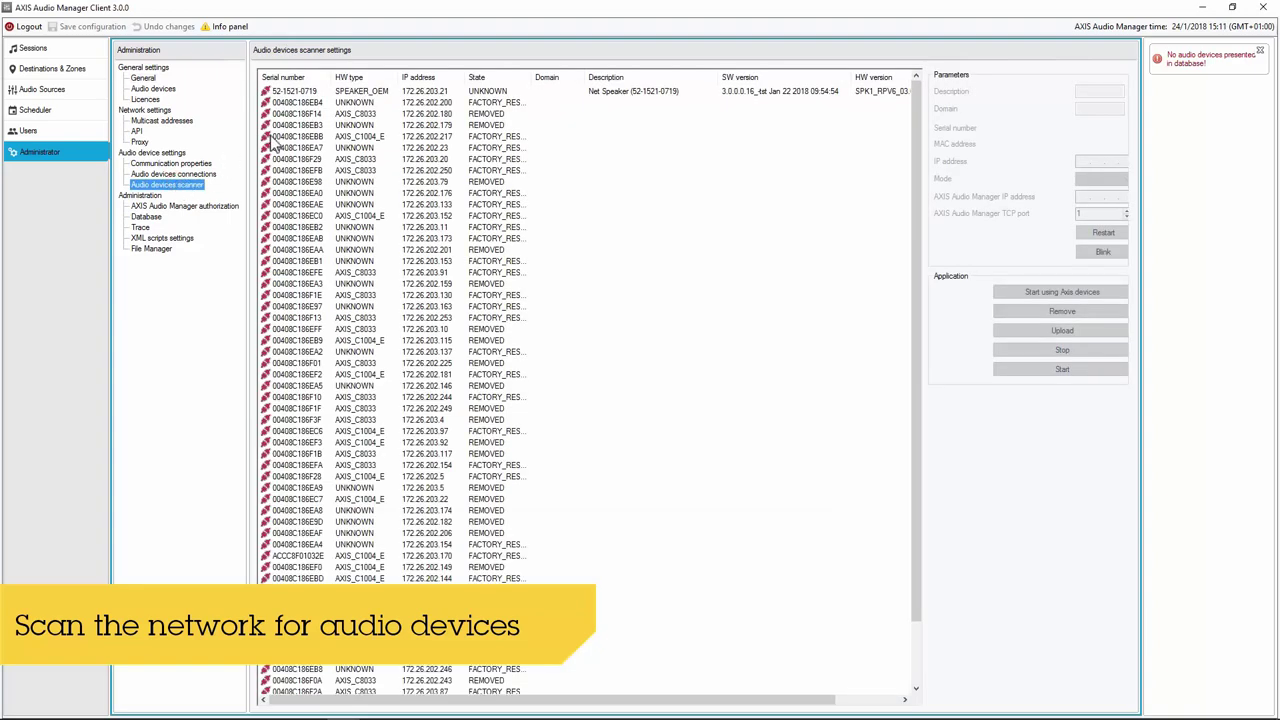
# Start using the scanned Axis devices at 172.26.202.217, 172.26.203.20, 172.26.202.250, 172.26.203.152 and 172.26.203.91 with the audio manager
pyautogui.click(272, 137)
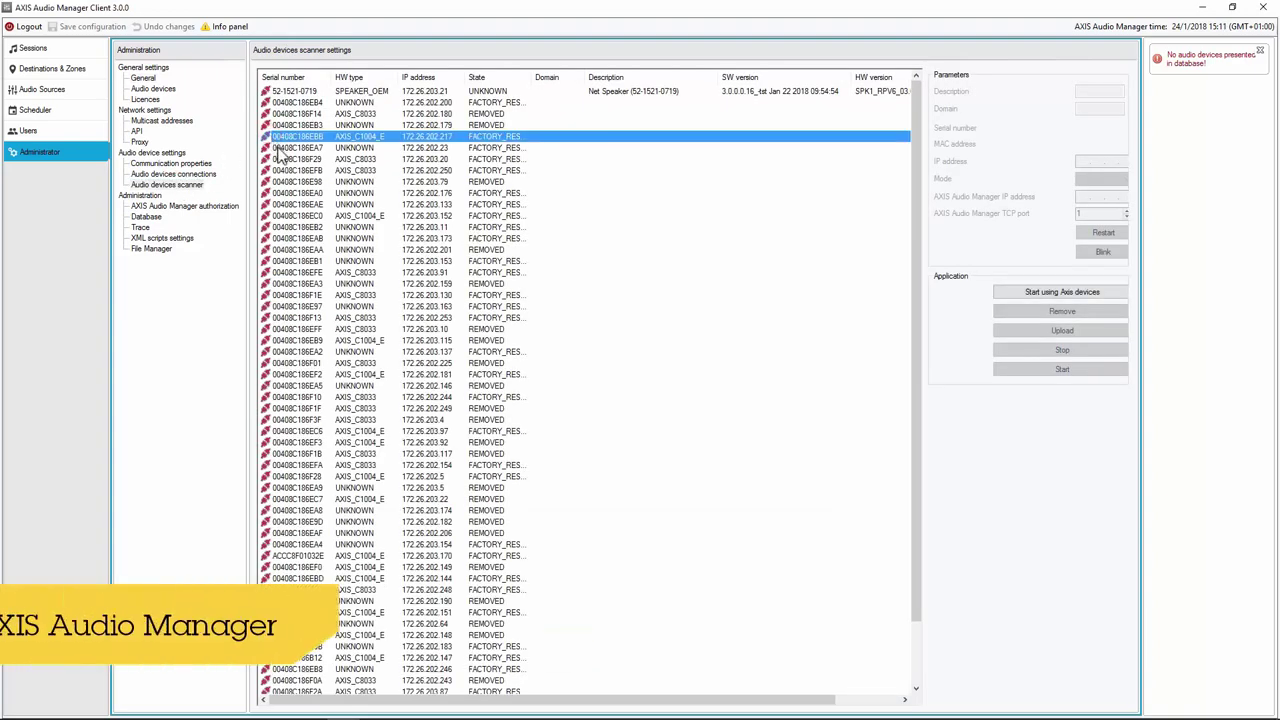
pyautogui.keyDown('ctrl'); pyautogui.click(281, 159); pyautogui.keyUp('ctrl')
pyautogui.keyDown('ctrl'); pyautogui.click(285, 170); pyautogui.keyUp('ctrl')
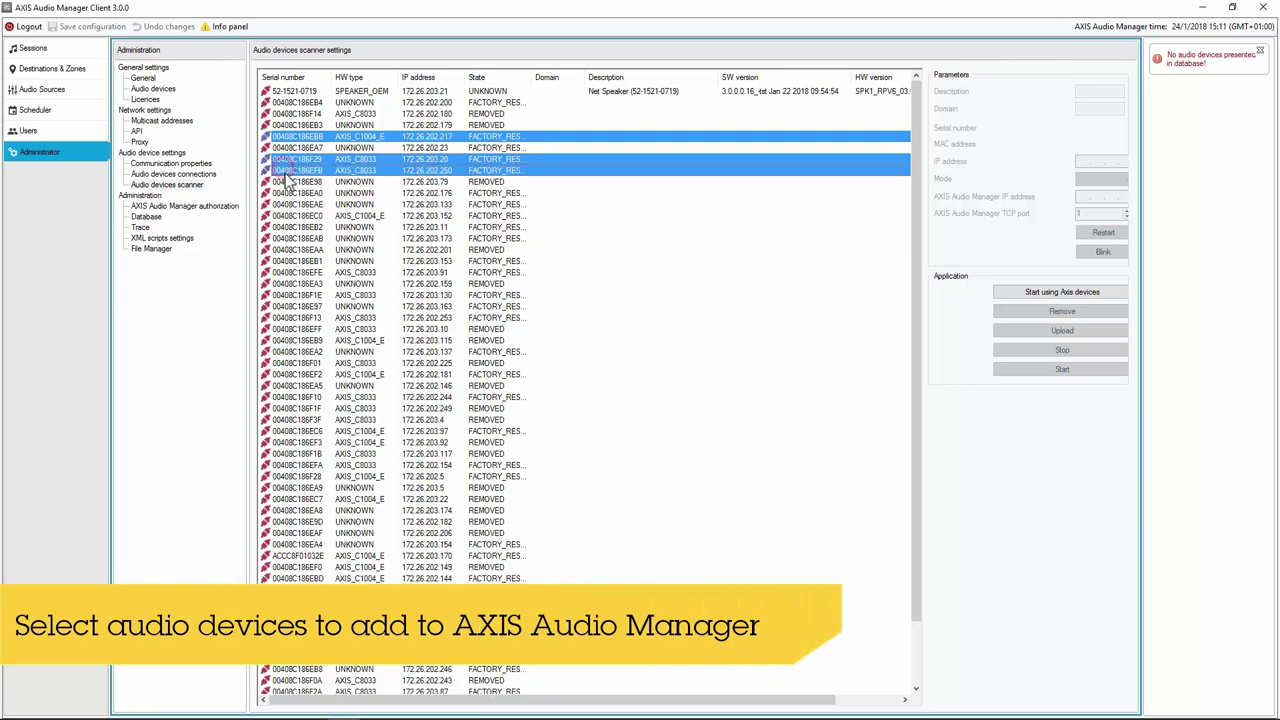
pyautogui.keyDown('ctrl'); pyautogui.click(302, 216); pyautogui.keyUp('ctrl')
pyautogui.keyDown('ctrl'); pyautogui.click(309, 273); pyautogui.keyUp('ctrl')
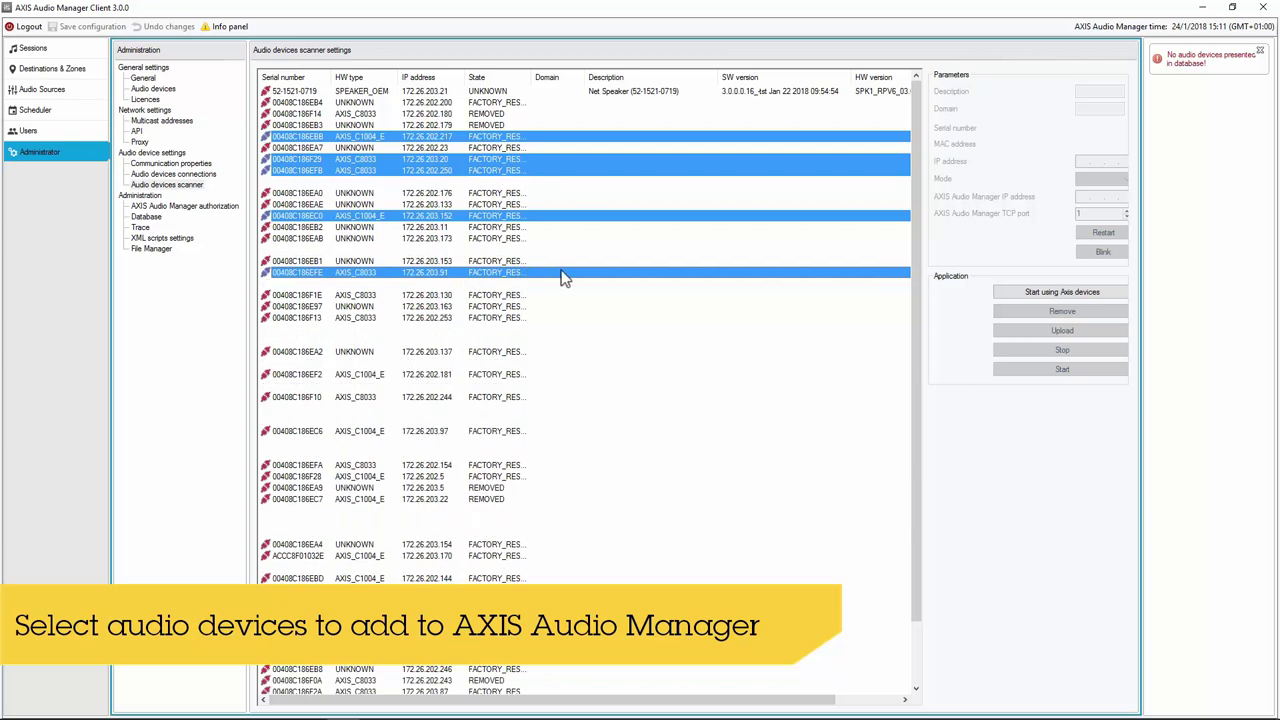
pyautogui.click(1001, 289)
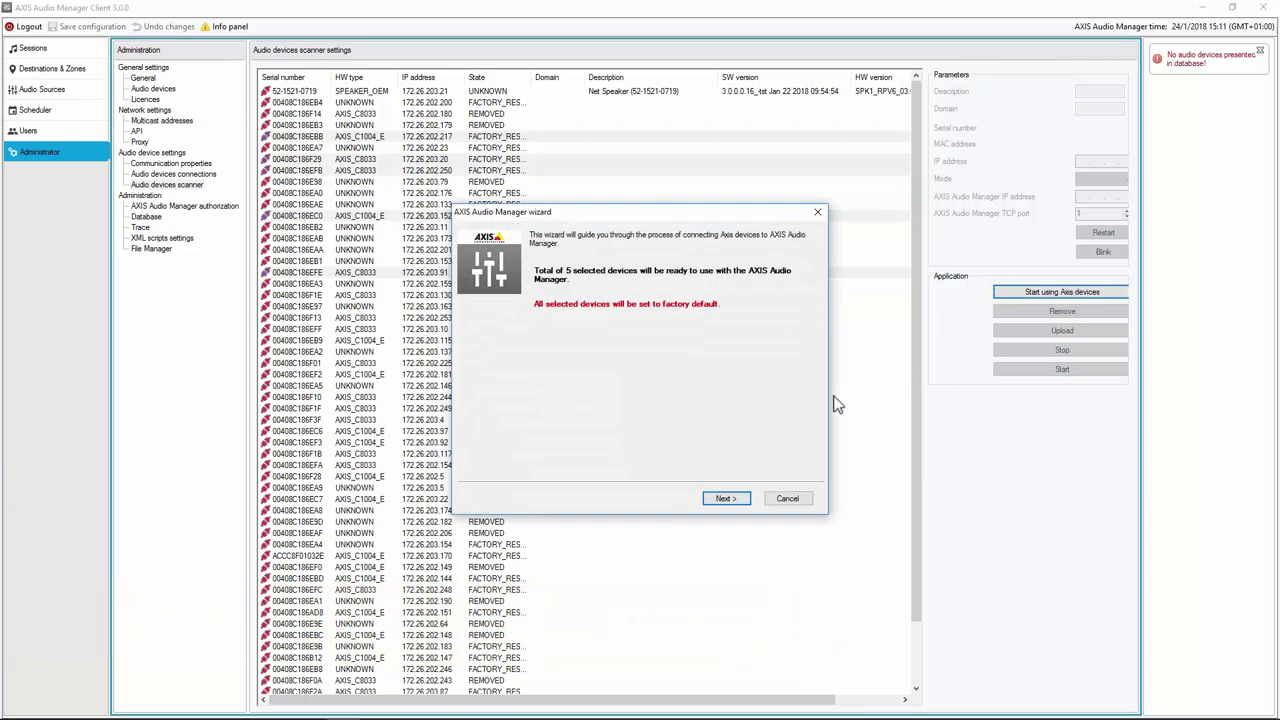
# Create the device account with login root and its password, and complete the upload and run of AXIS Audio Manager on the selected devices
pyautogui.click(727, 498)
pyautogui.write('aaaa')
pyautogui.click(727, 498)
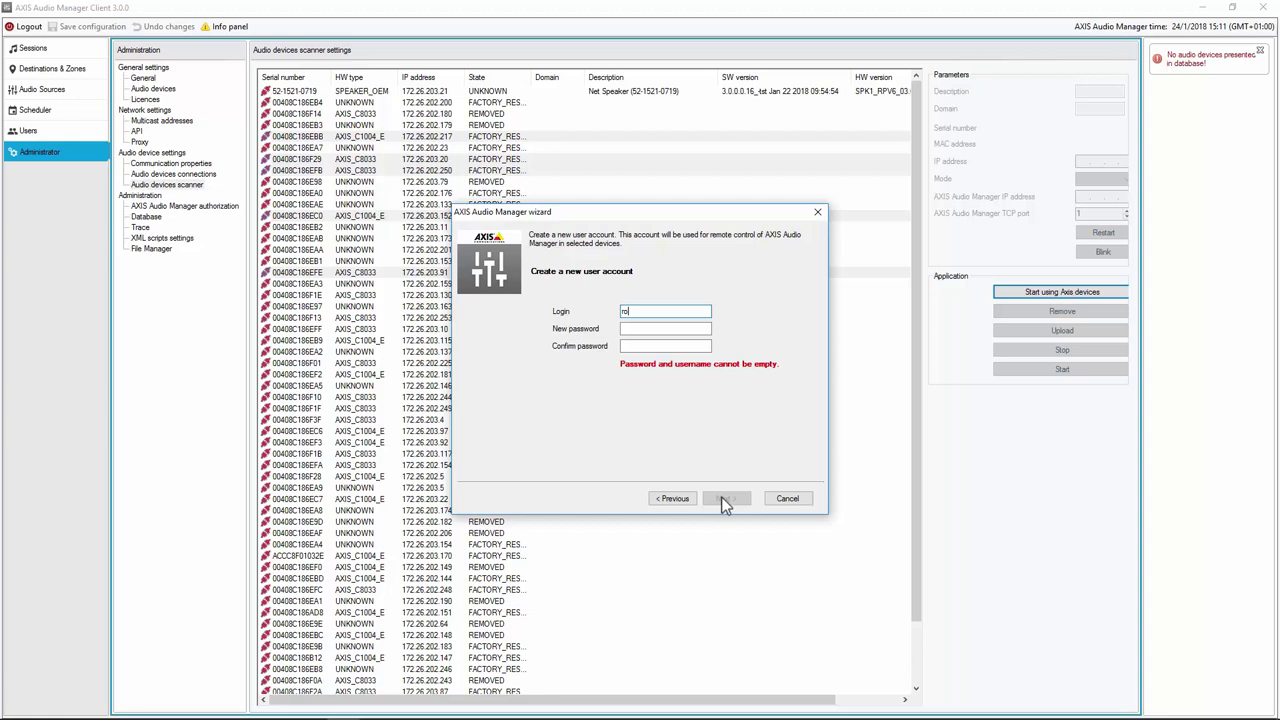
pyautogui.write('aaaaa')
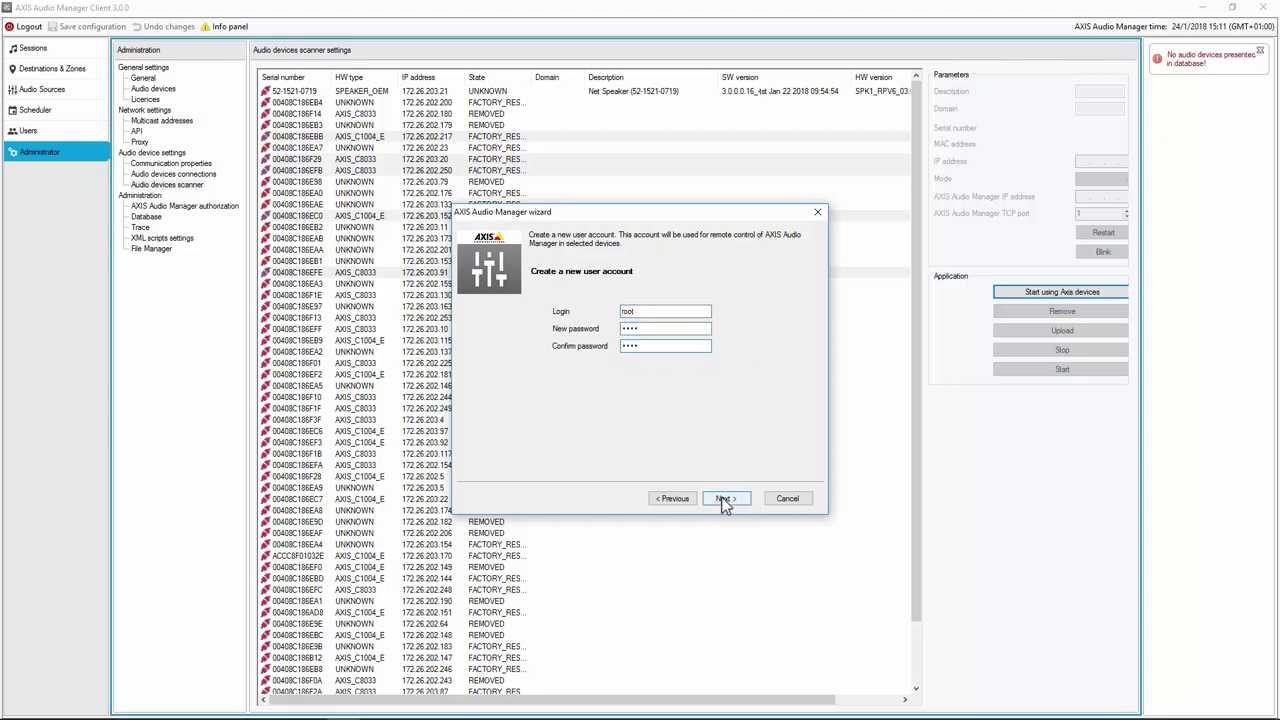
pyautogui.click(724, 498)
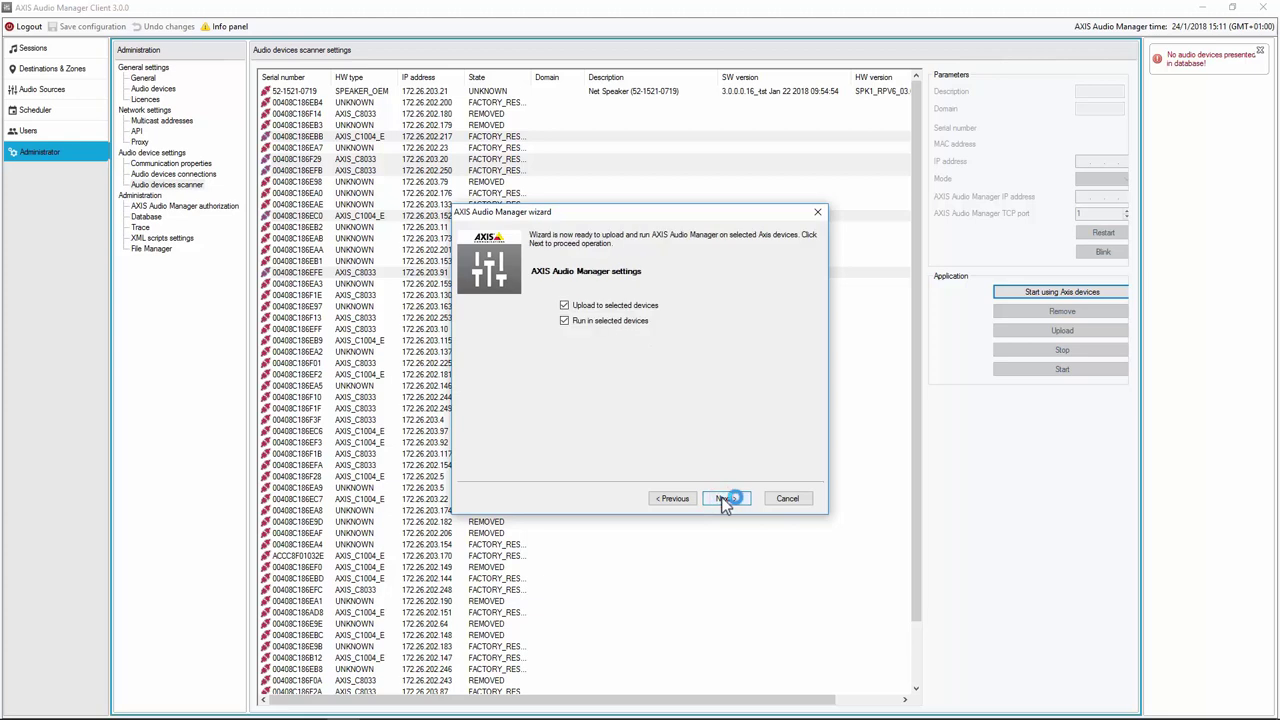
pyautogui.click(725, 498)
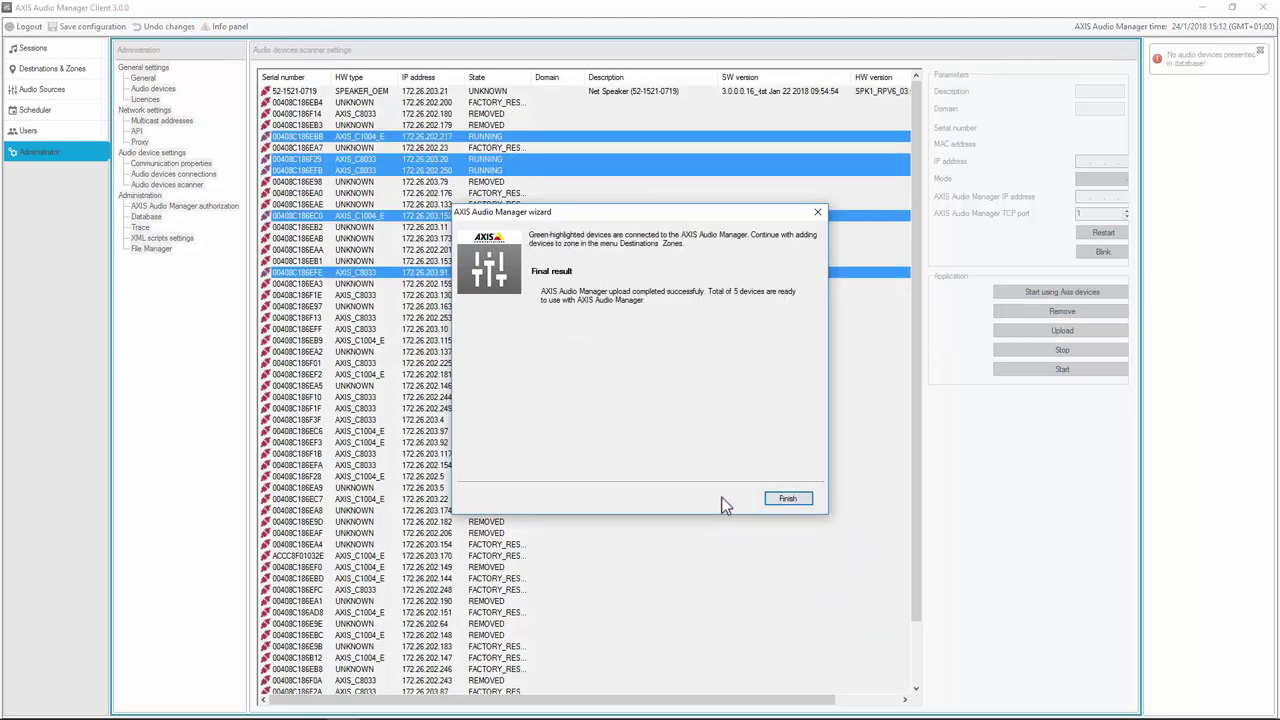
pyautogui.click(778, 498)
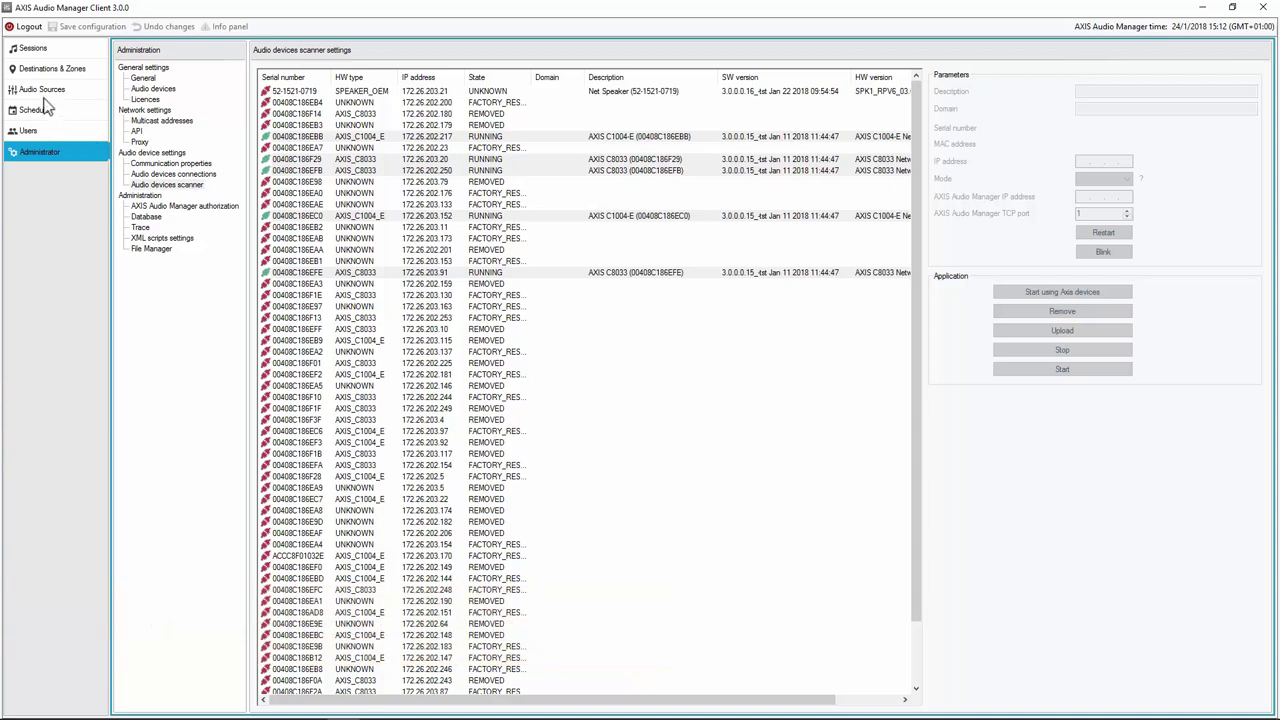
# Create a zone under All zones and a sub-zone inside that new zone
pyautogui.click(15, 72)
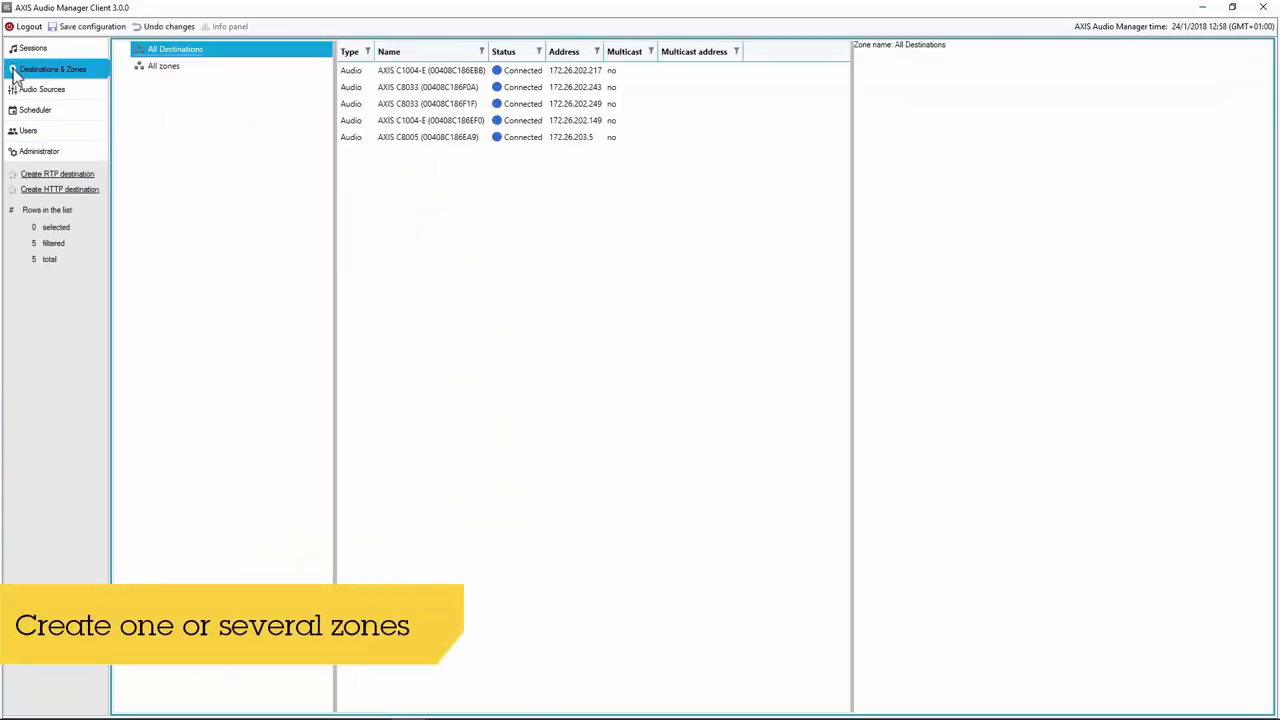
pyautogui.click(155, 70)
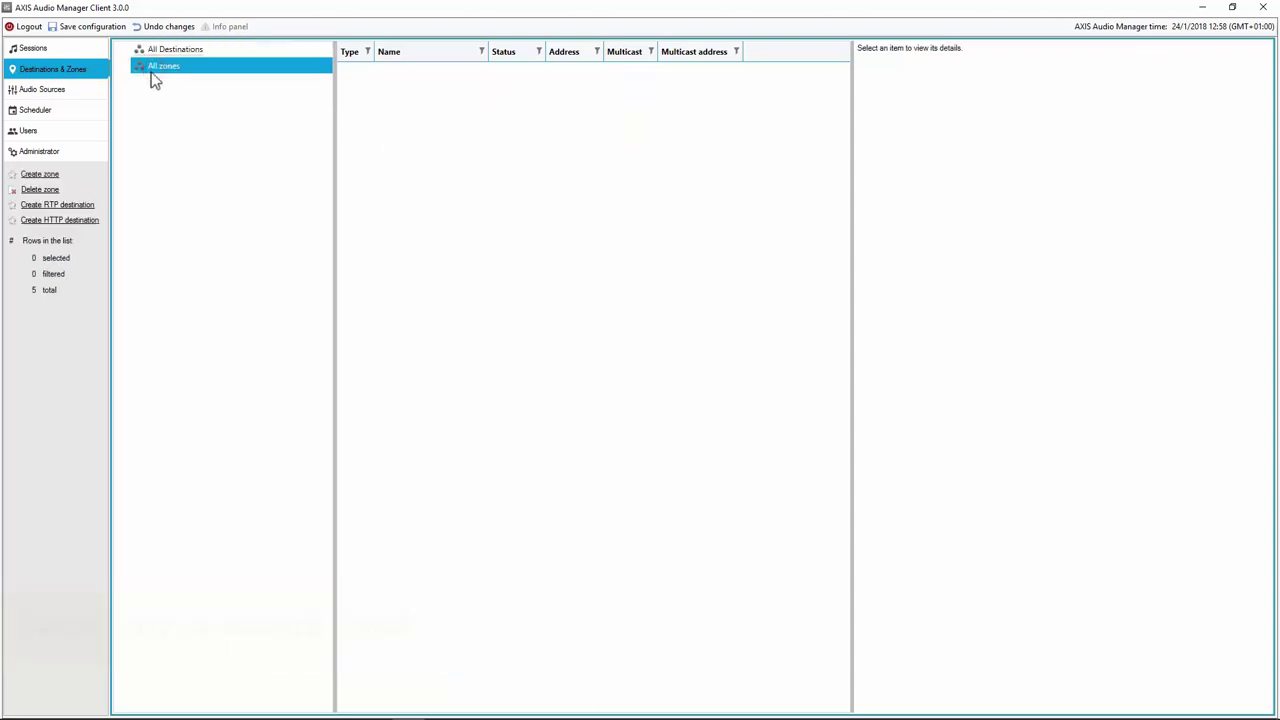
pyautogui.click(40, 176)
pyautogui.click(124, 67)
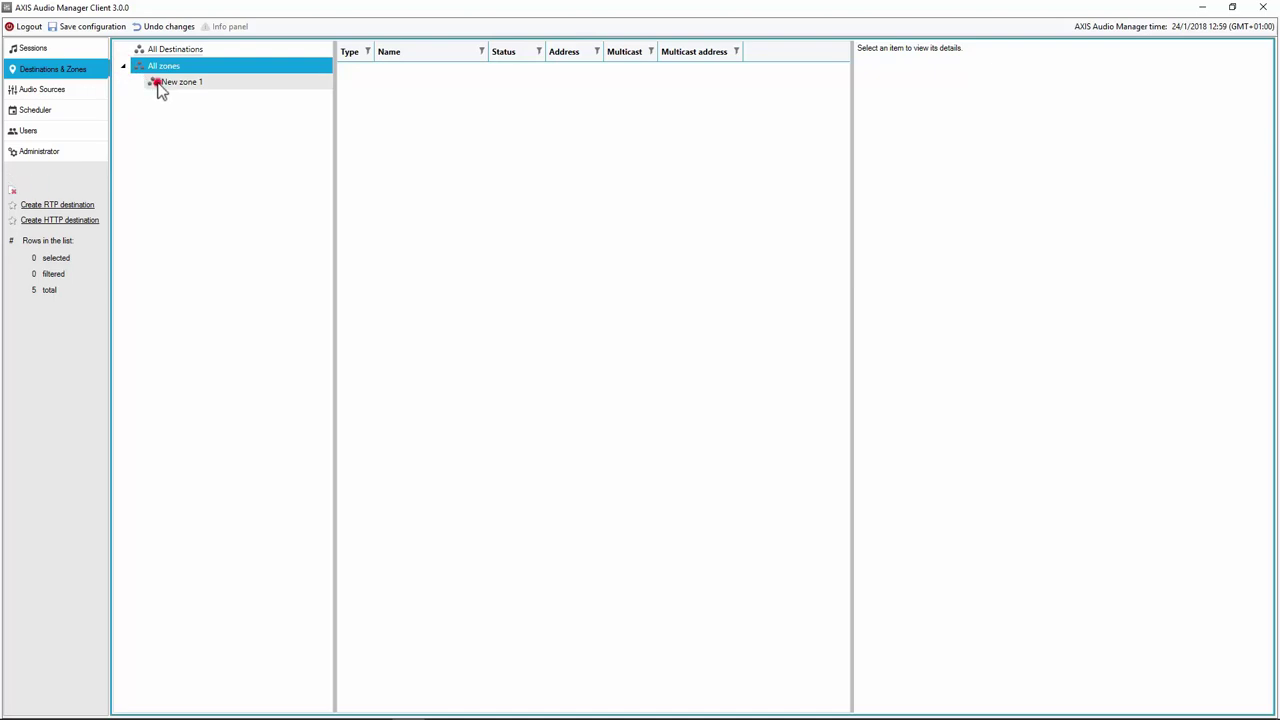
pyautogui.click(162, 82)
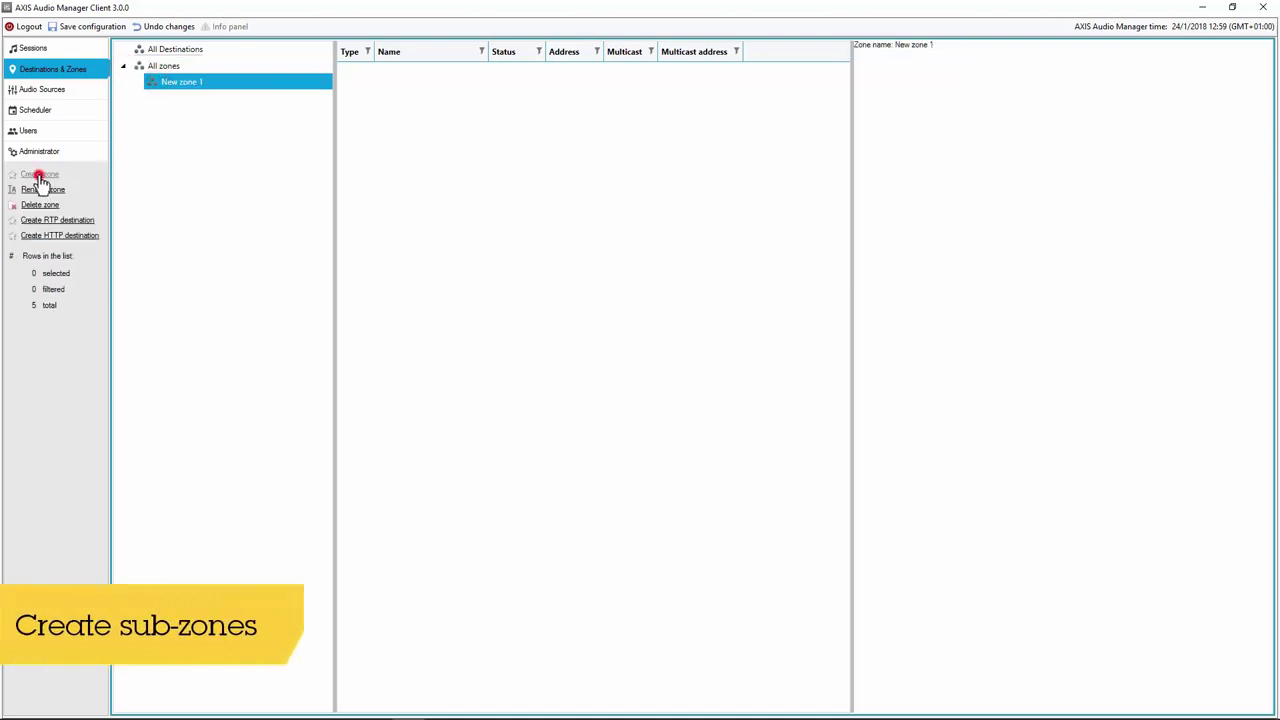
pyautogui.click(137, 83)
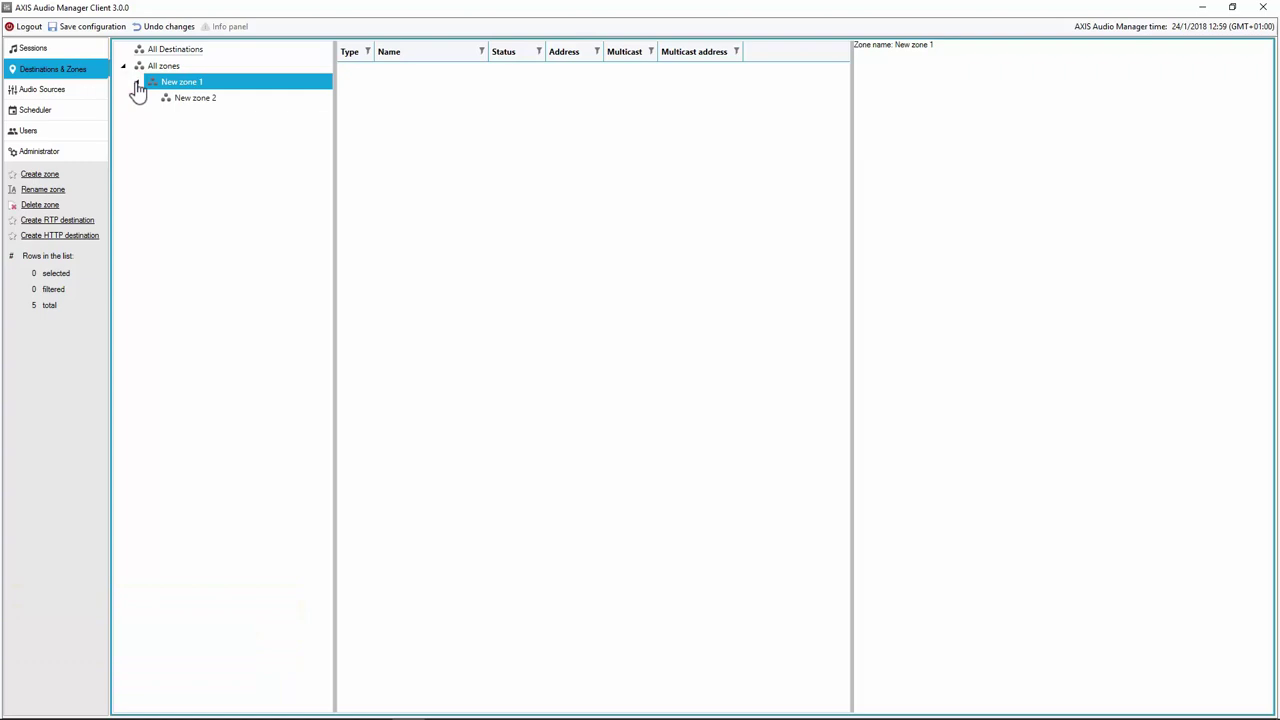
# Add the audio devices at 172.26.202.217 and 172.26.202.243 to the sub-zone New zone 2
pyautogui.click(163, 49)
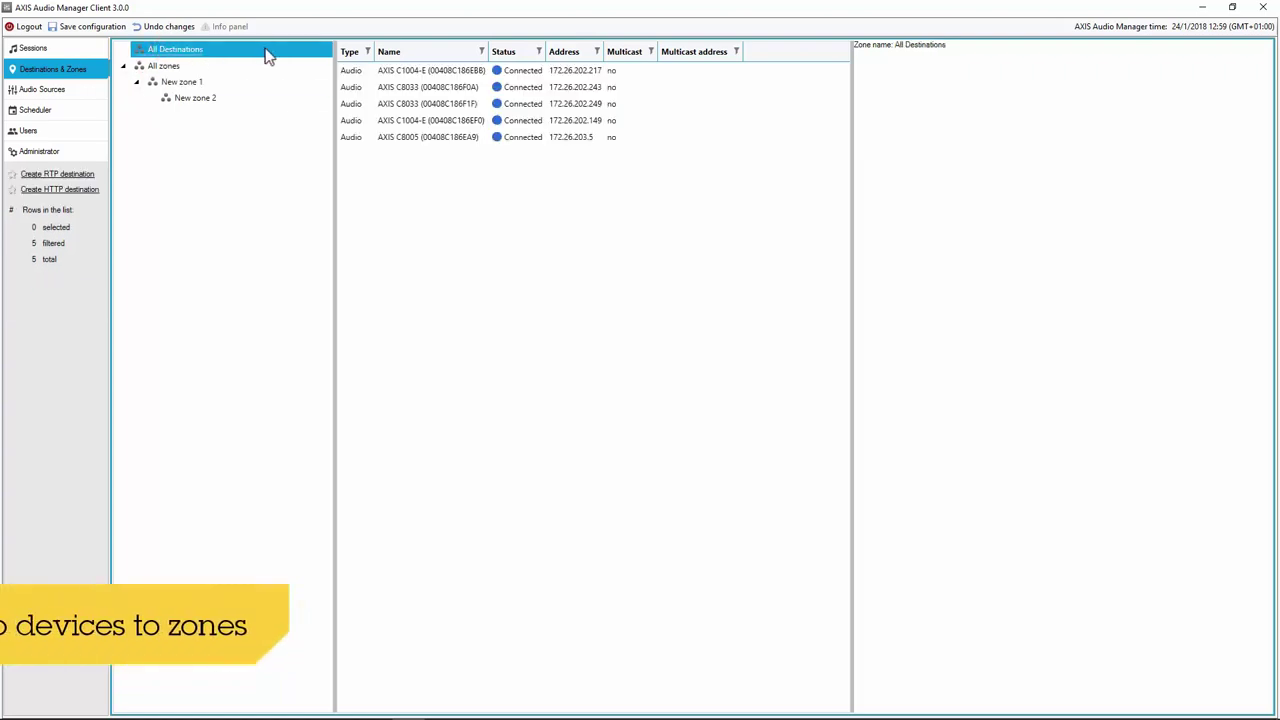
pyautogui.click(372, 72)
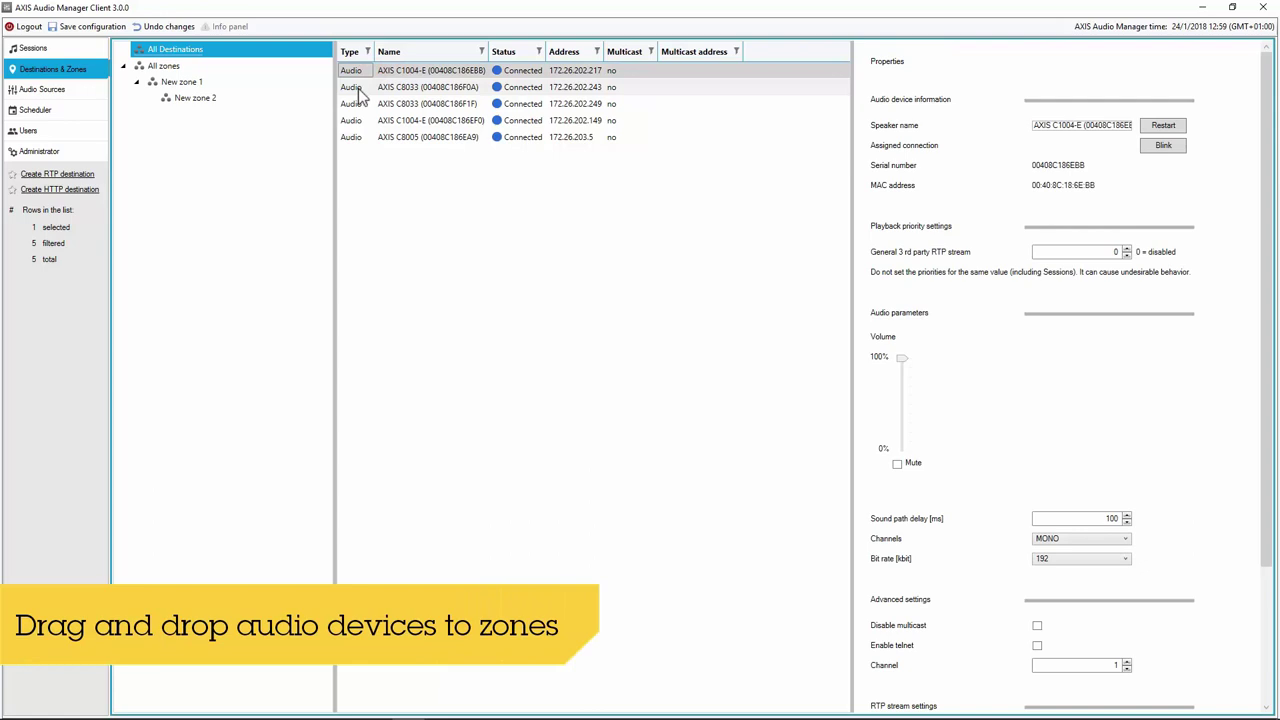
pyautogui.keyDown('ctrl'); pyautogui.click(358, 92); pyautogui.keyUp('ctrl')
pyautogui.moveTo(388, 73); pyautogui.dragTo(238, 99)
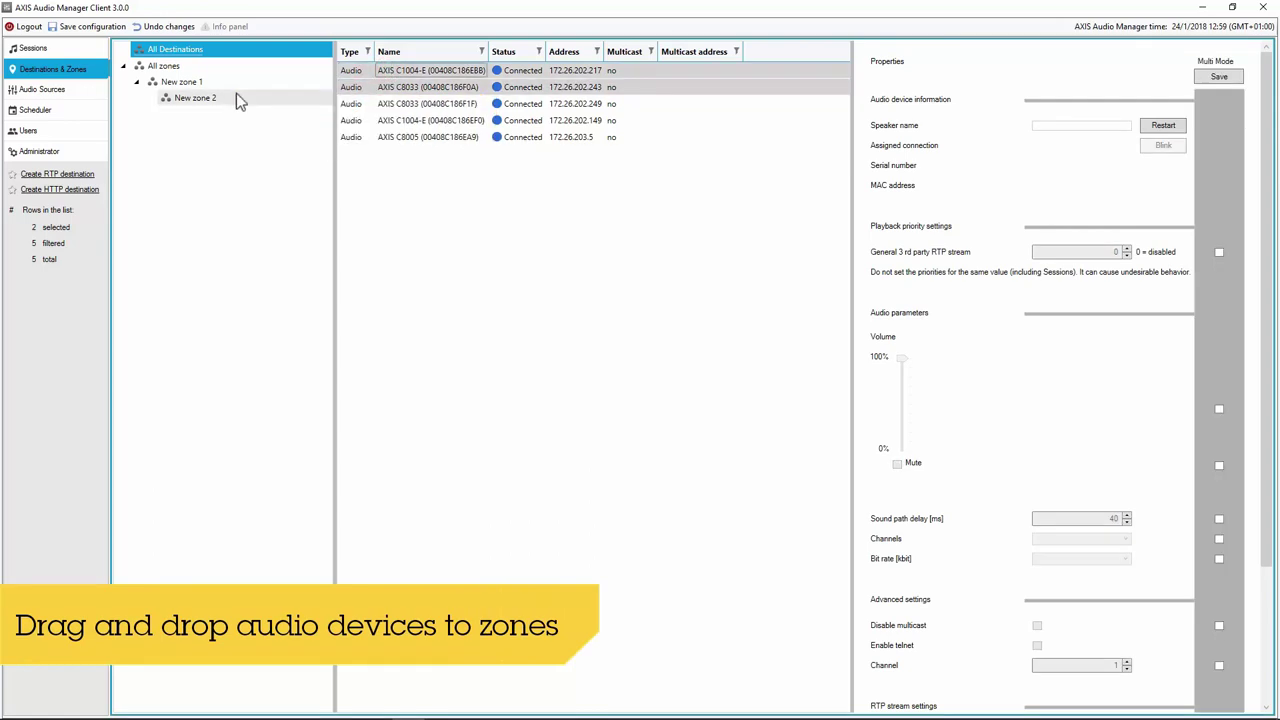
# Extend the selection to all five audio devices and add them to New zone 1
pyautogui.keyDown('ctrl'); pyautogui.click(409, 110); pyautogui.keyUp('ctrl')
pyautogui.keyDown('ctrl'); pyautogui.click(397, 121); pyautogui.keyUp('ctrl')
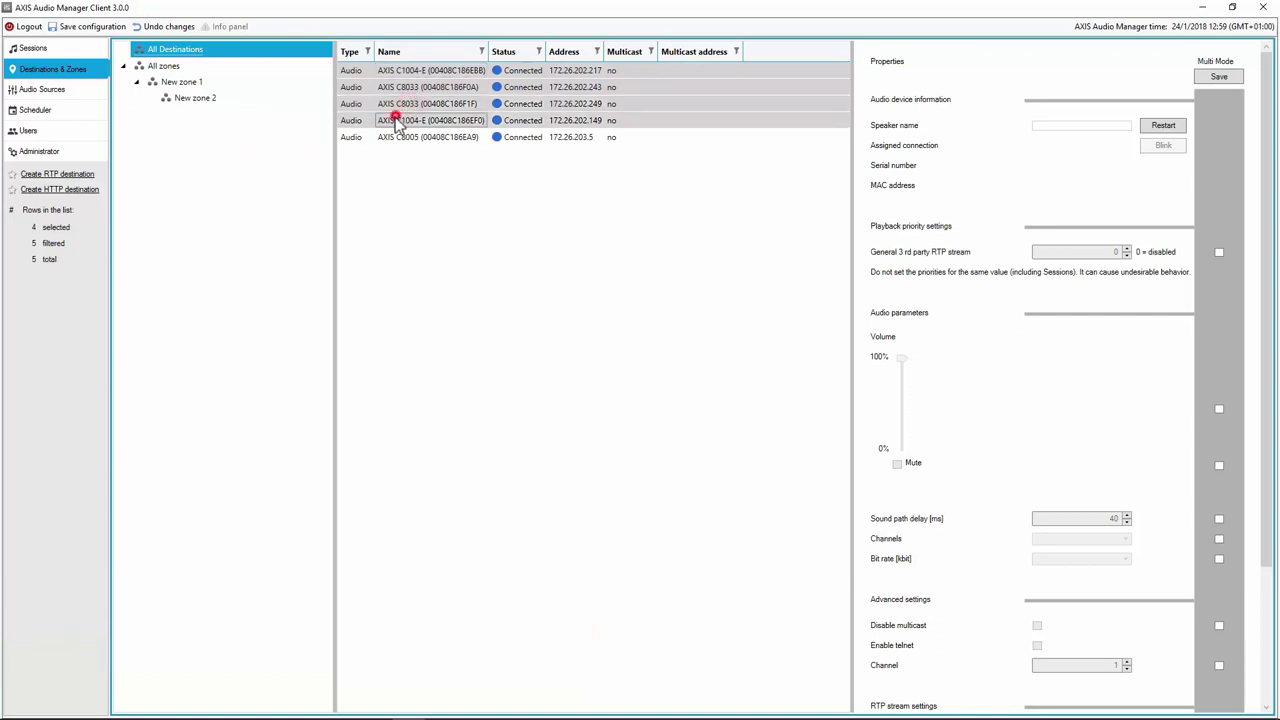
pyautogui.keyDown('ctrl'); pyautogui.click(391, 136); pyautogui.keyUp('ctrl')
pyautogui.moveTo(396, 75); pyautogui.dragTo(192, 85)
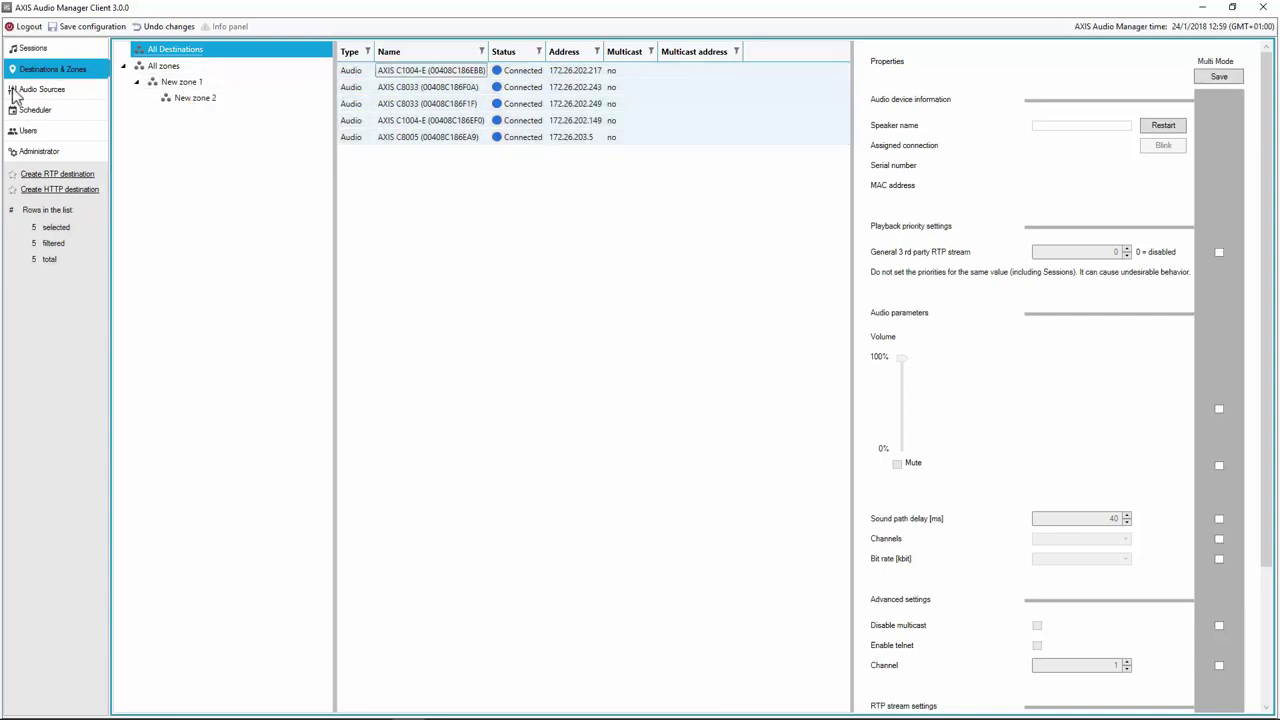
# Create a playlist audio source and rename it AudioPlaylist
pyautogui.click(15, 92)
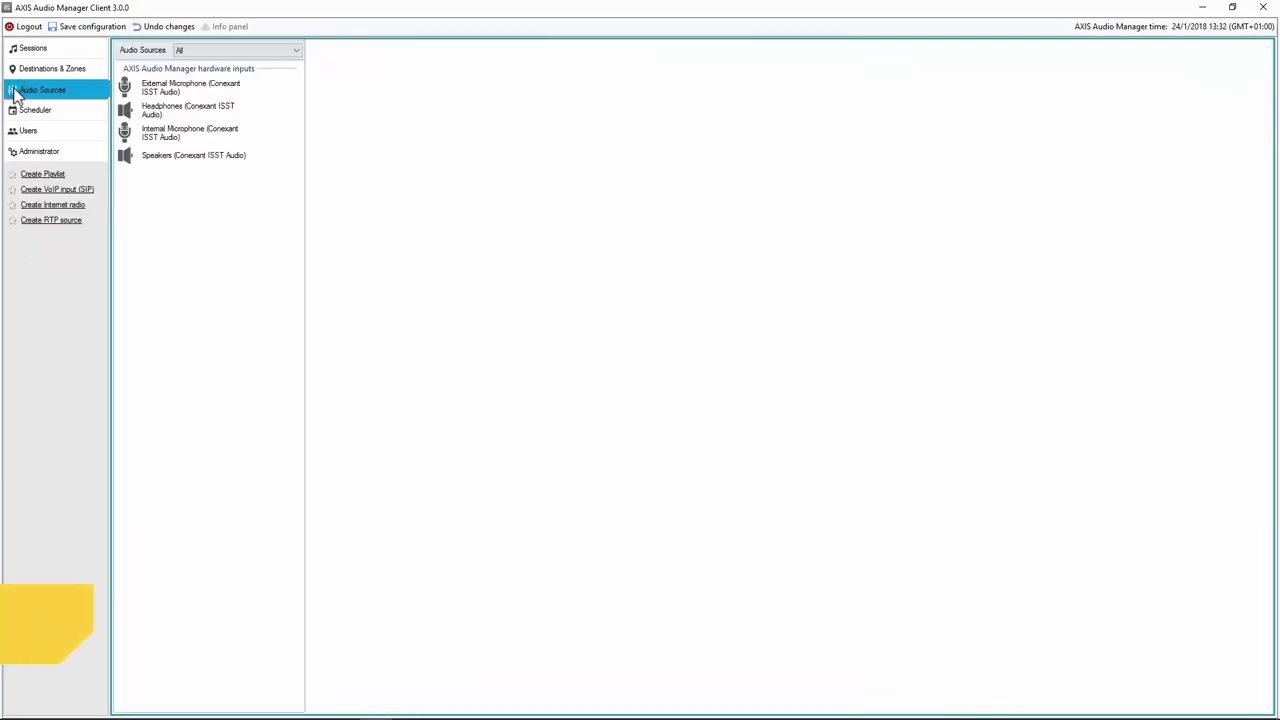
pyautogui.click(14, 178)
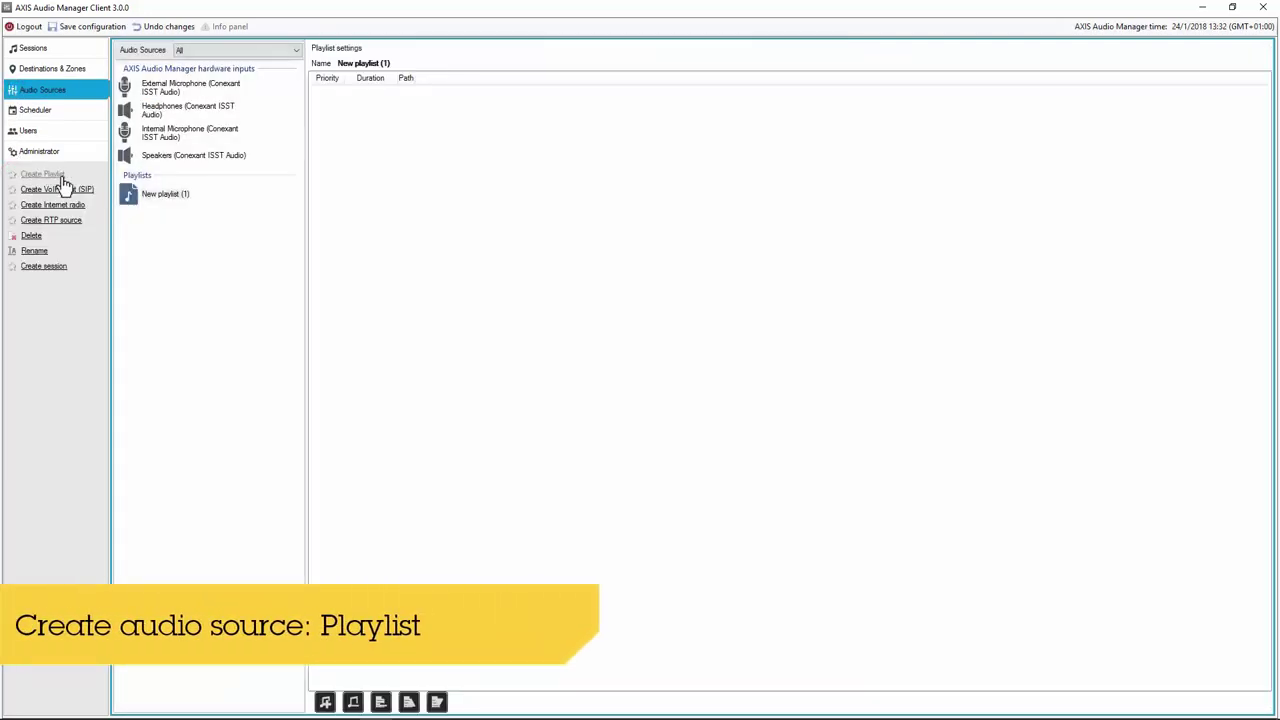
pyautogui.rightClick(158, 194)
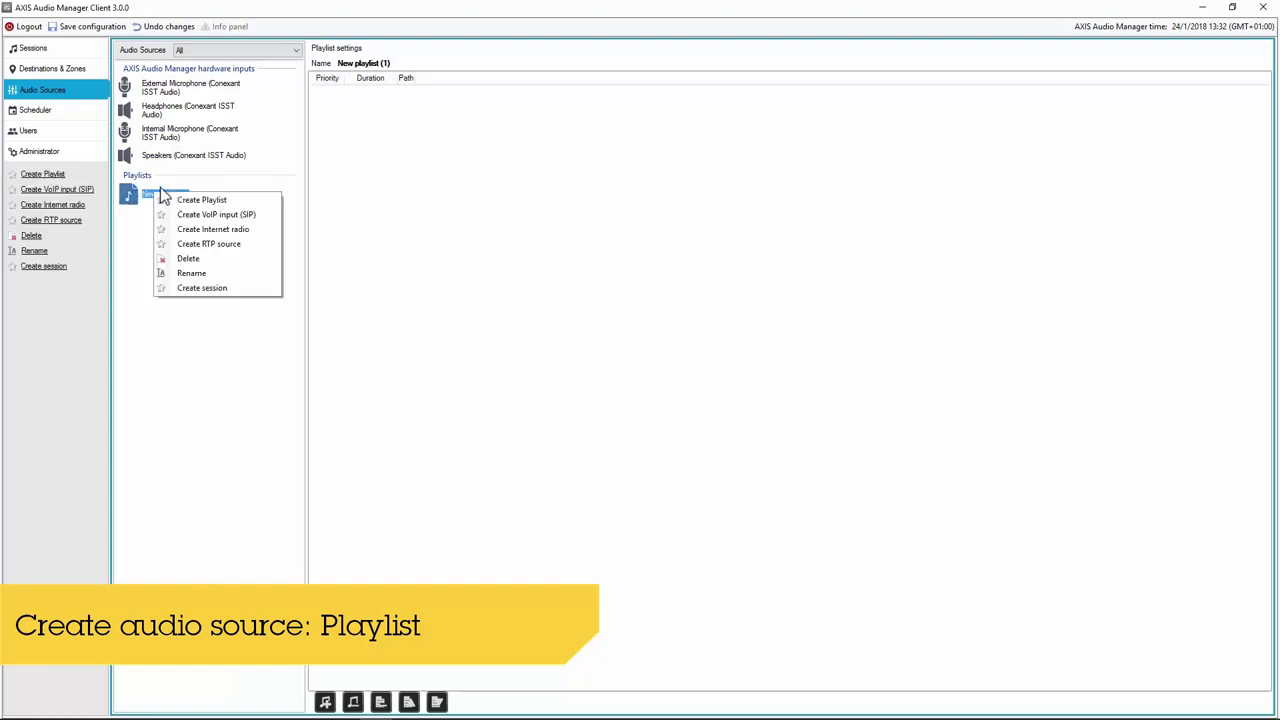
pyautogui.click(191, 273)
pyautogui.write('AudioPlaylist')
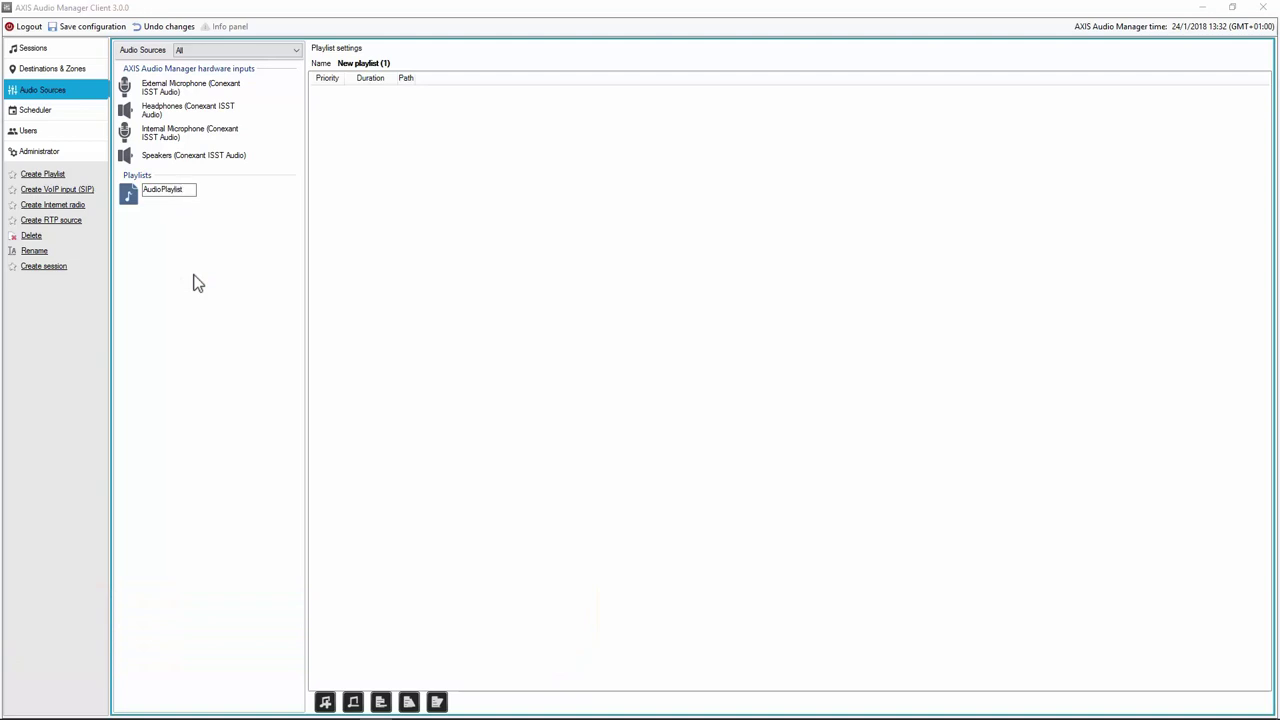
pyautogui.press('Return')
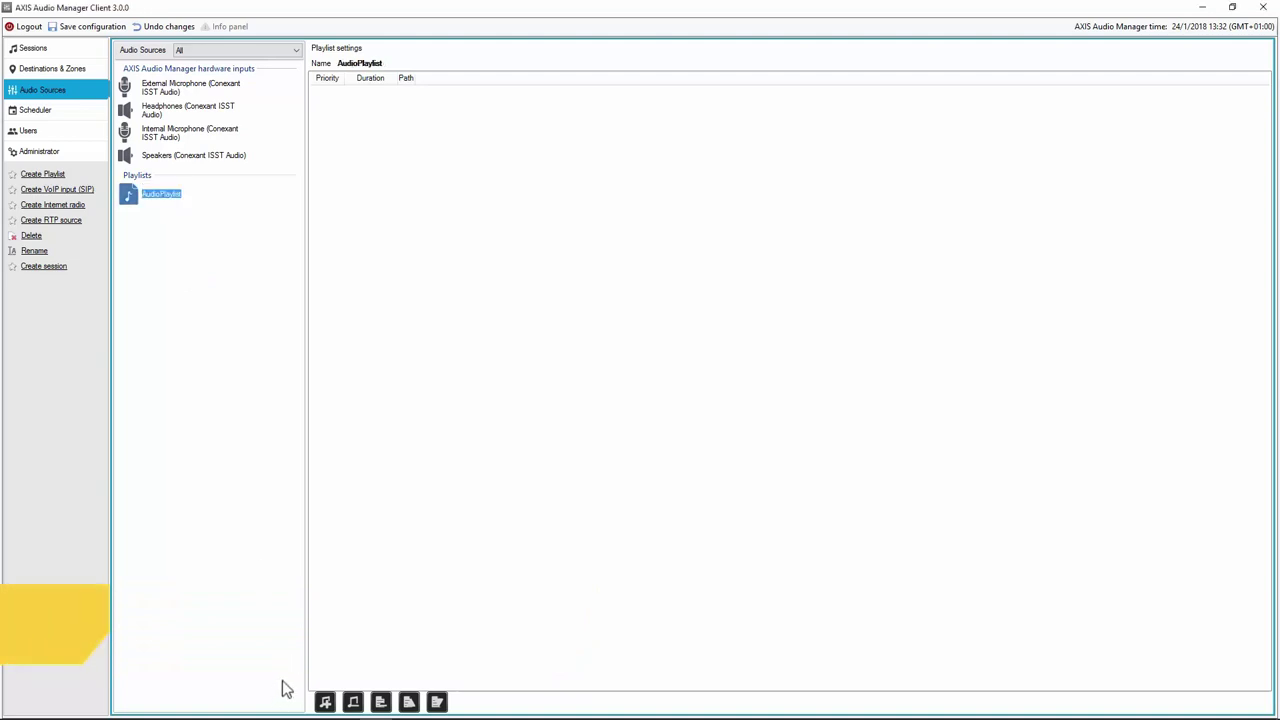
# Add the songs track_1.mp3 through track_5.mp3 to AudioPlaylist
pyautogui.click(325, 702)
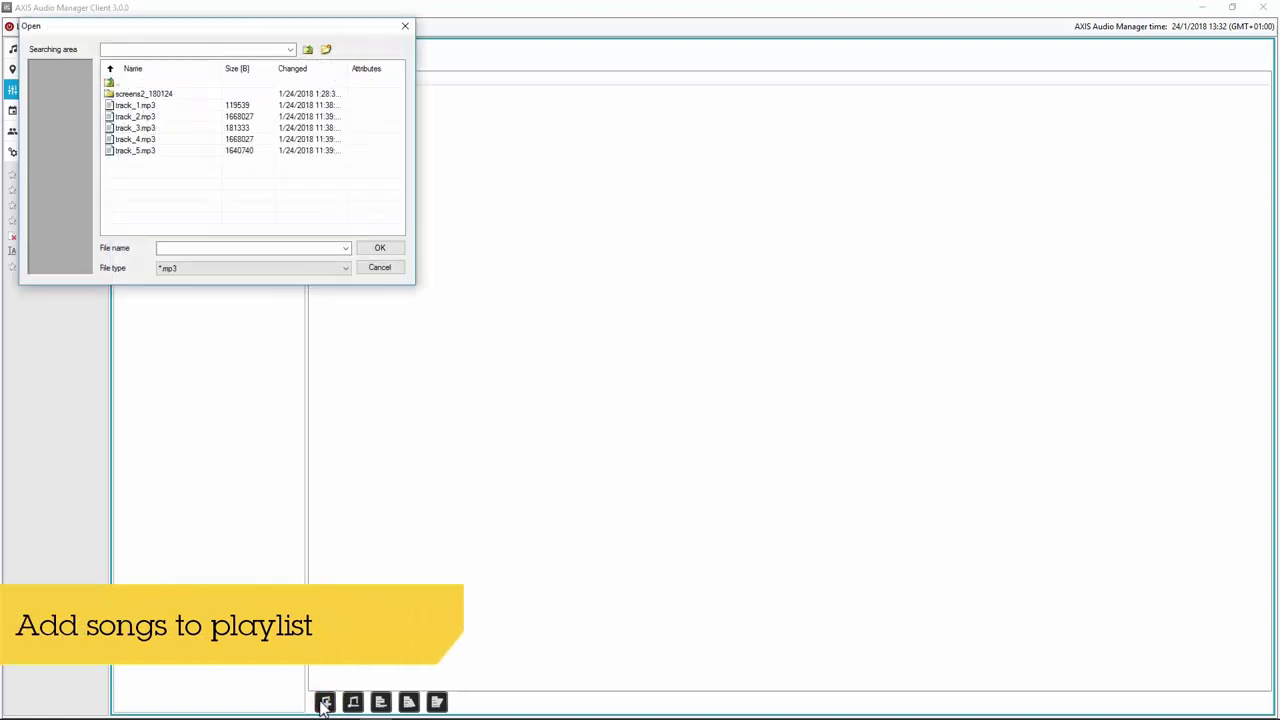
pyautogui.click(135, 105)
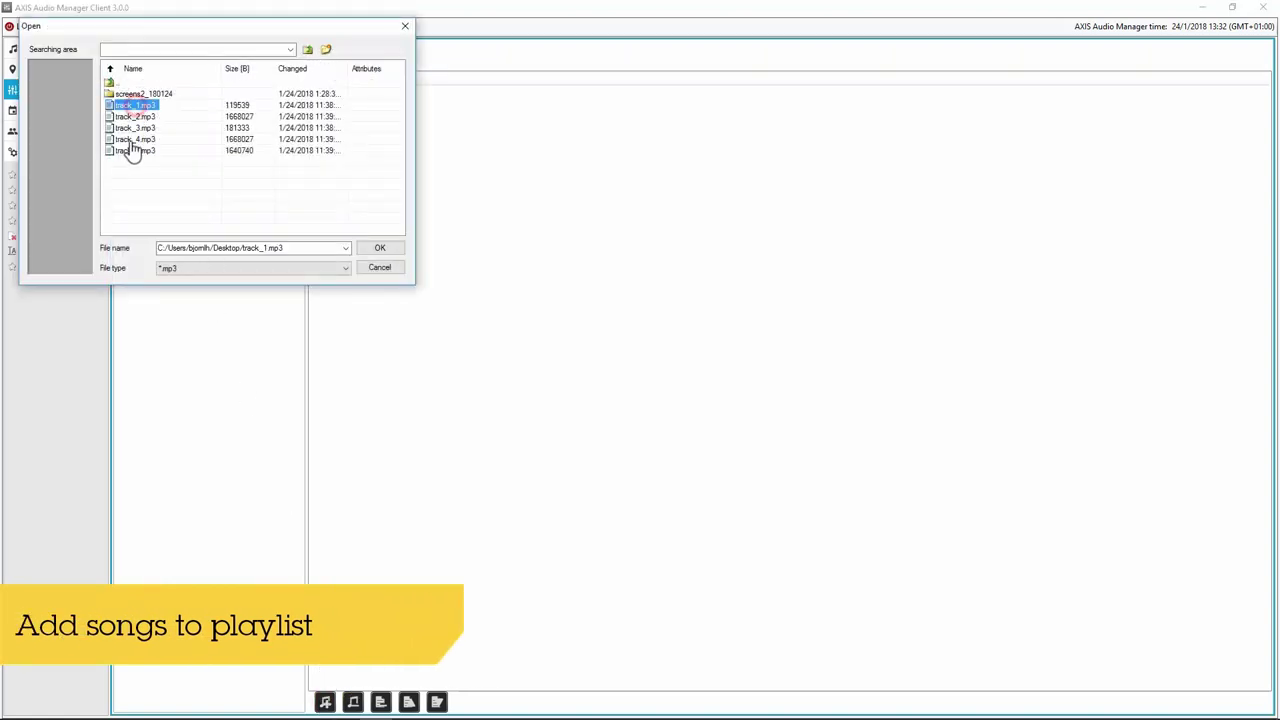
pyautogui.keyDown('shift'); pyautogui.click(132, 152); pyautogui.keyUp('shift')
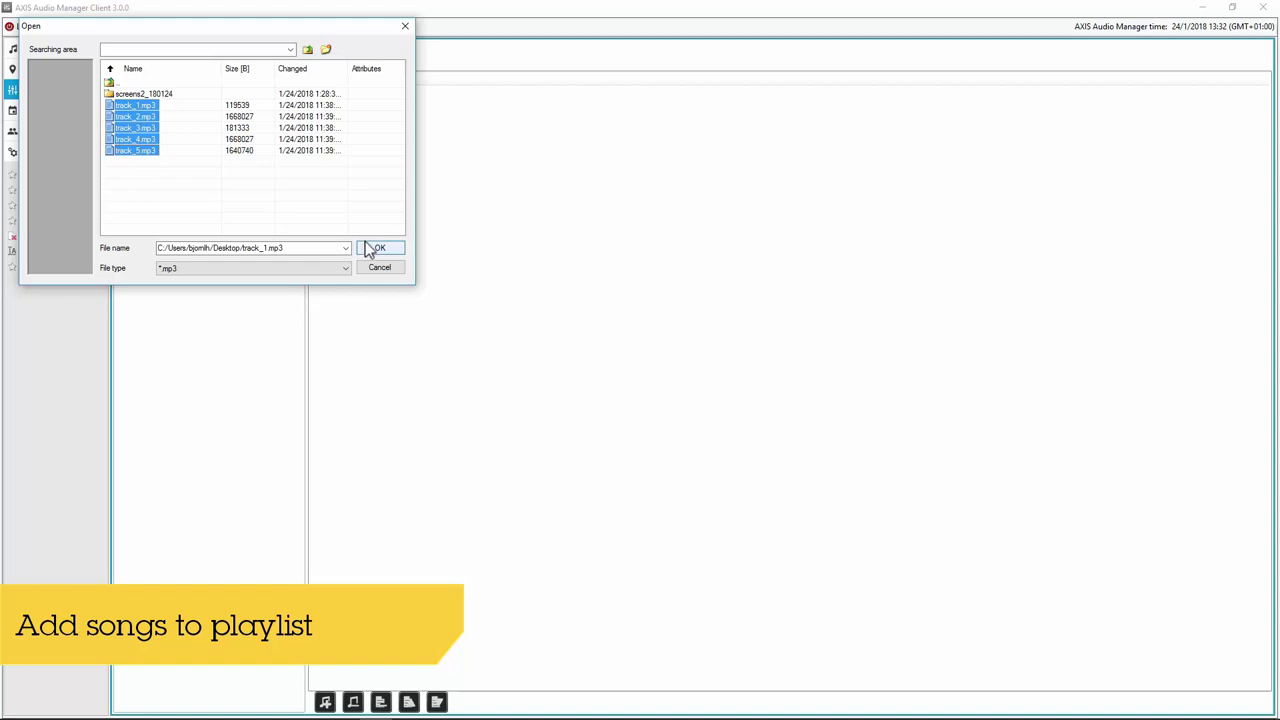
pyautogui.click(378, 248)
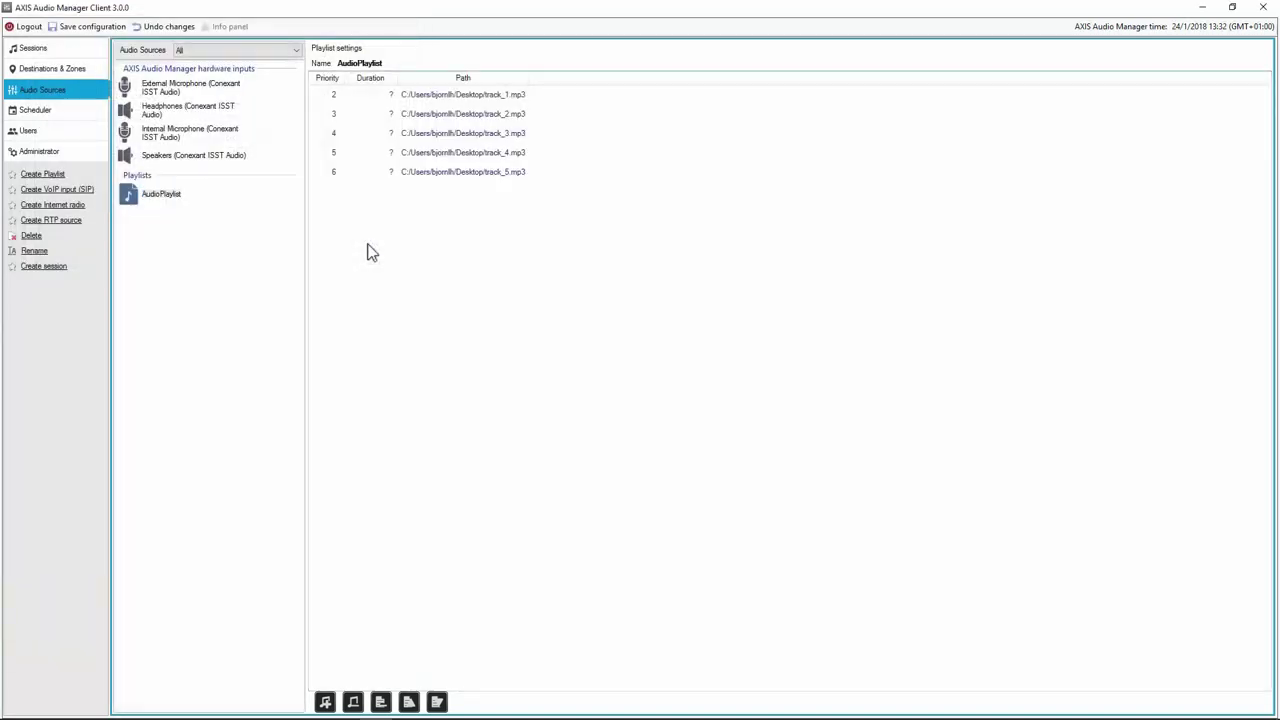
# Move track_5.mp3 up to first place in the playlist order
pyautogui.click(418, 173)
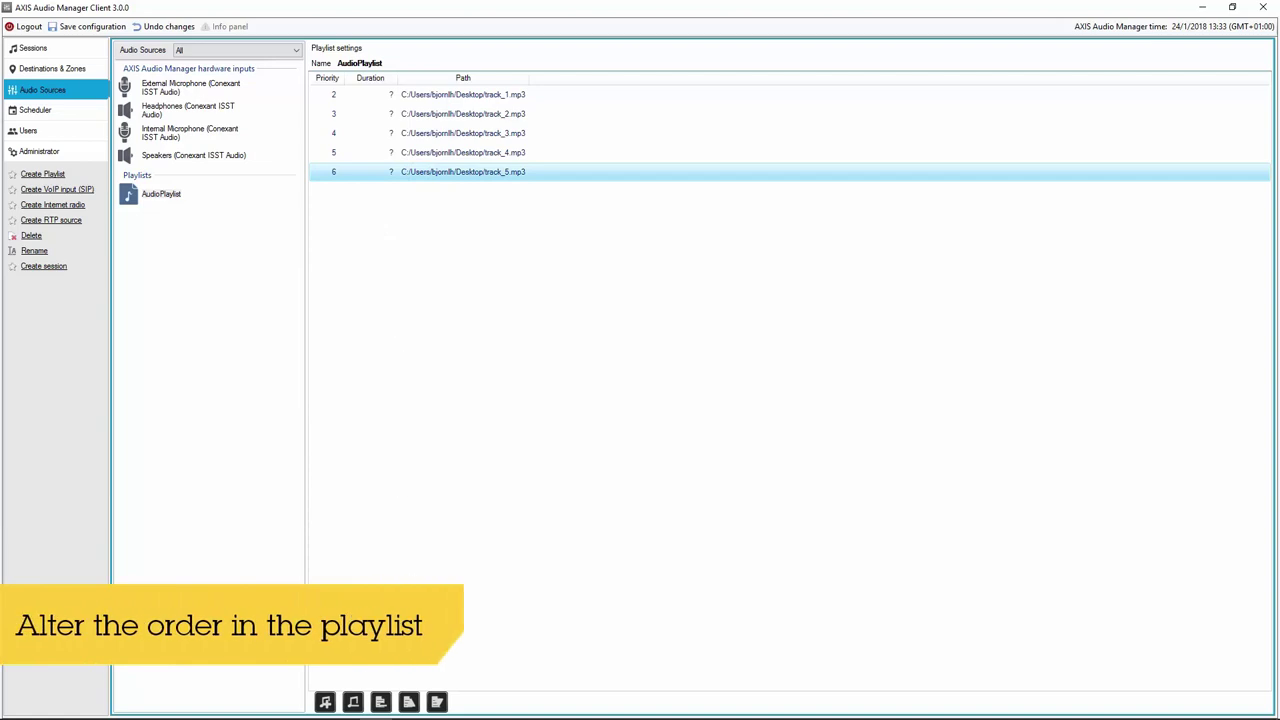
pyautogui.click(410, 702)
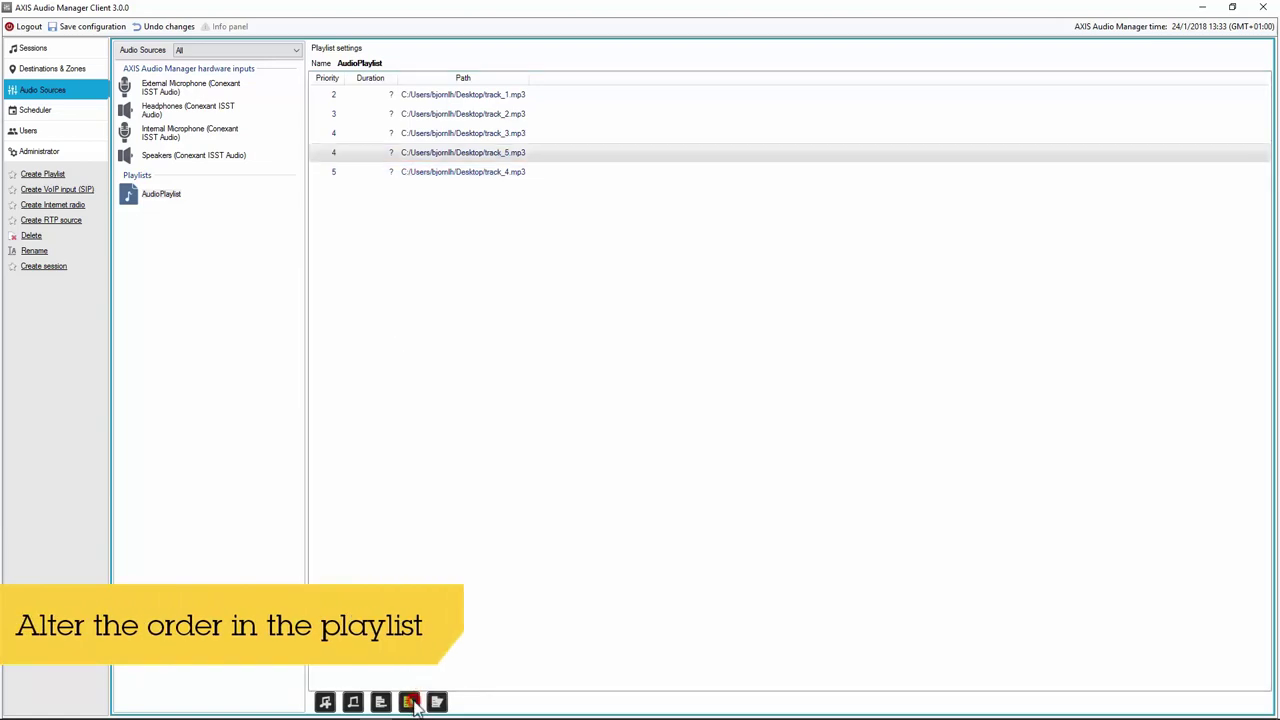
pyautogui.click(410, 702)
pyautogui.click(410, 702)
pyautogui.click(410, 702)
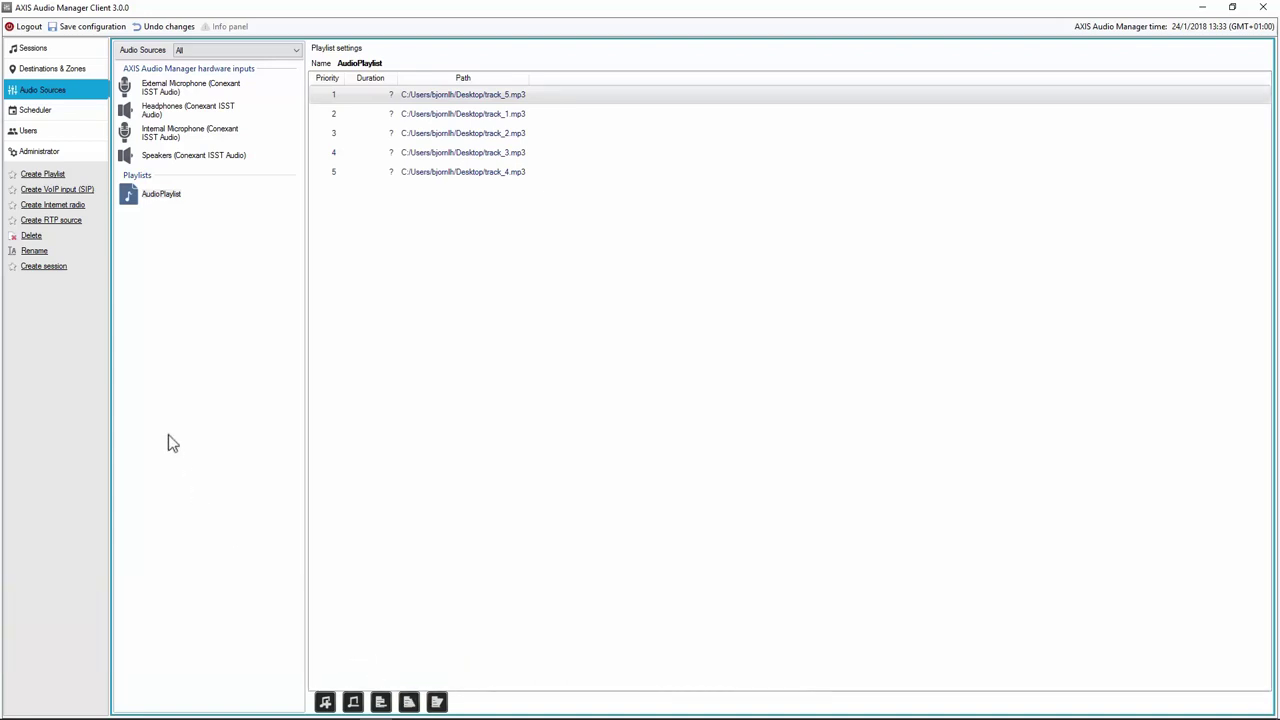
pyautogui.click(14, 208)
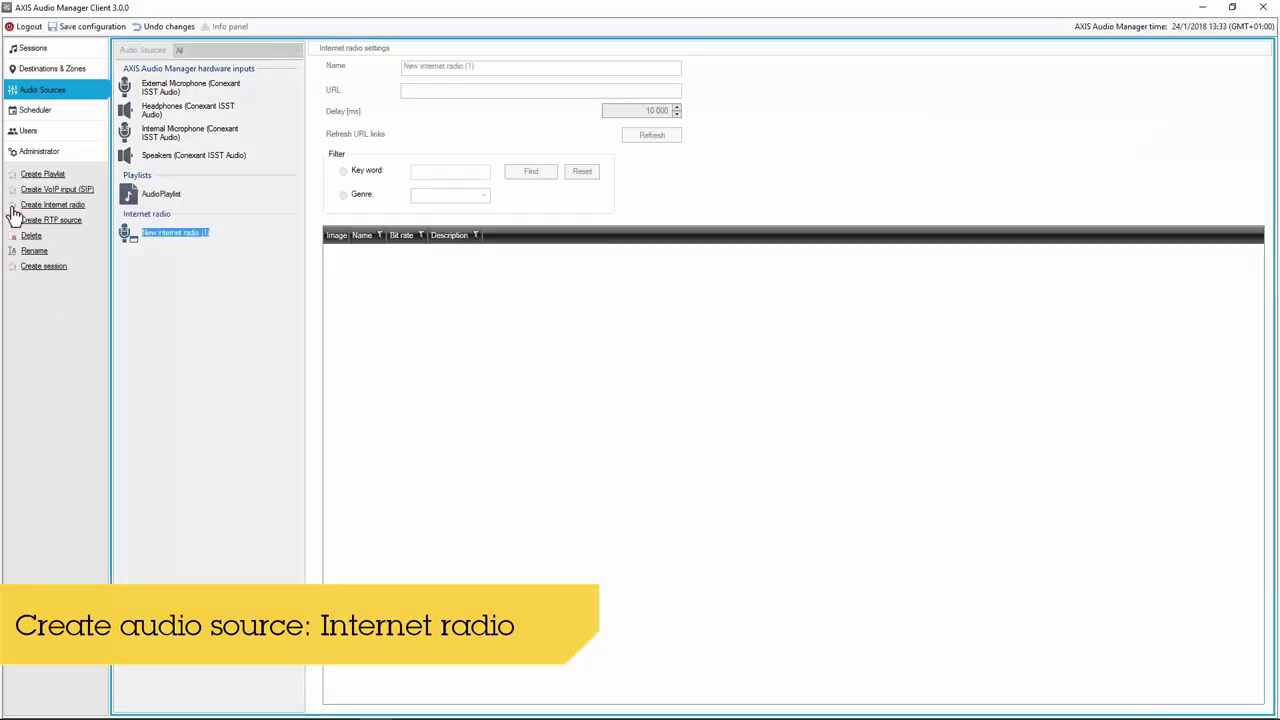
pyautogui.click(497, 67)
pyautogui.moveTo(497, 67); pyautogui.dragTo(385, 75)
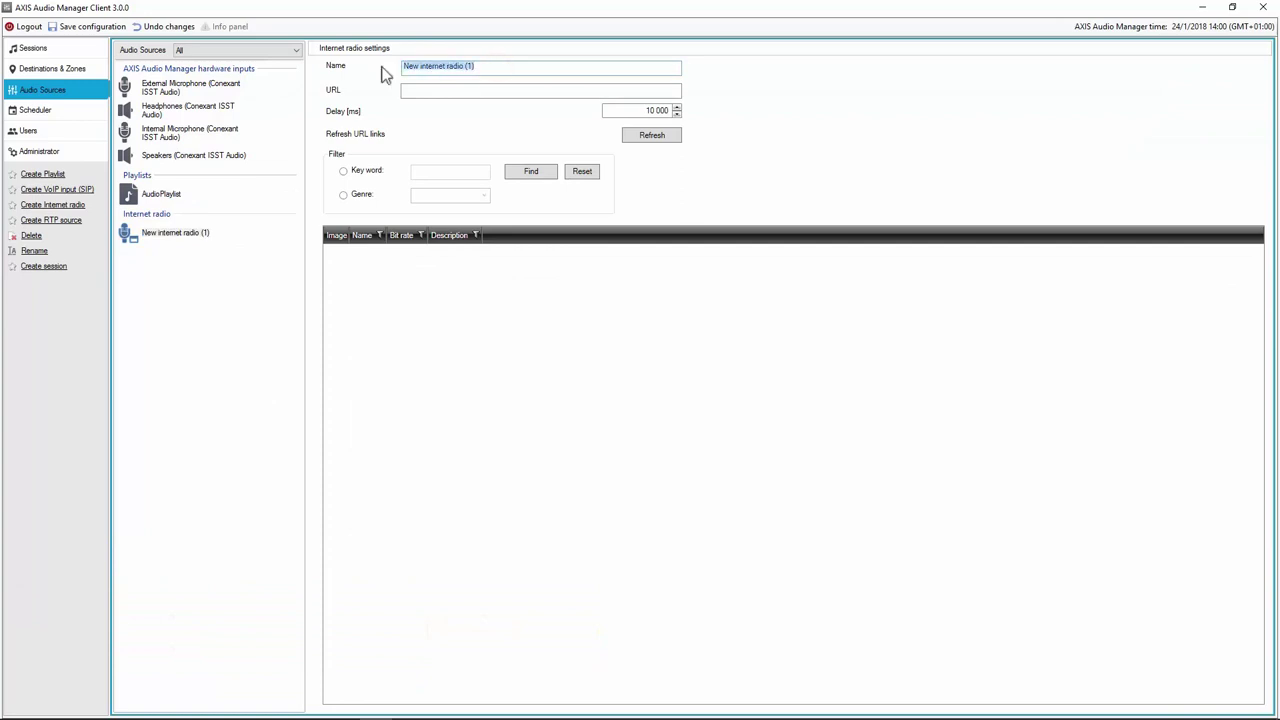
pyautogui.write('My Internet Ra')
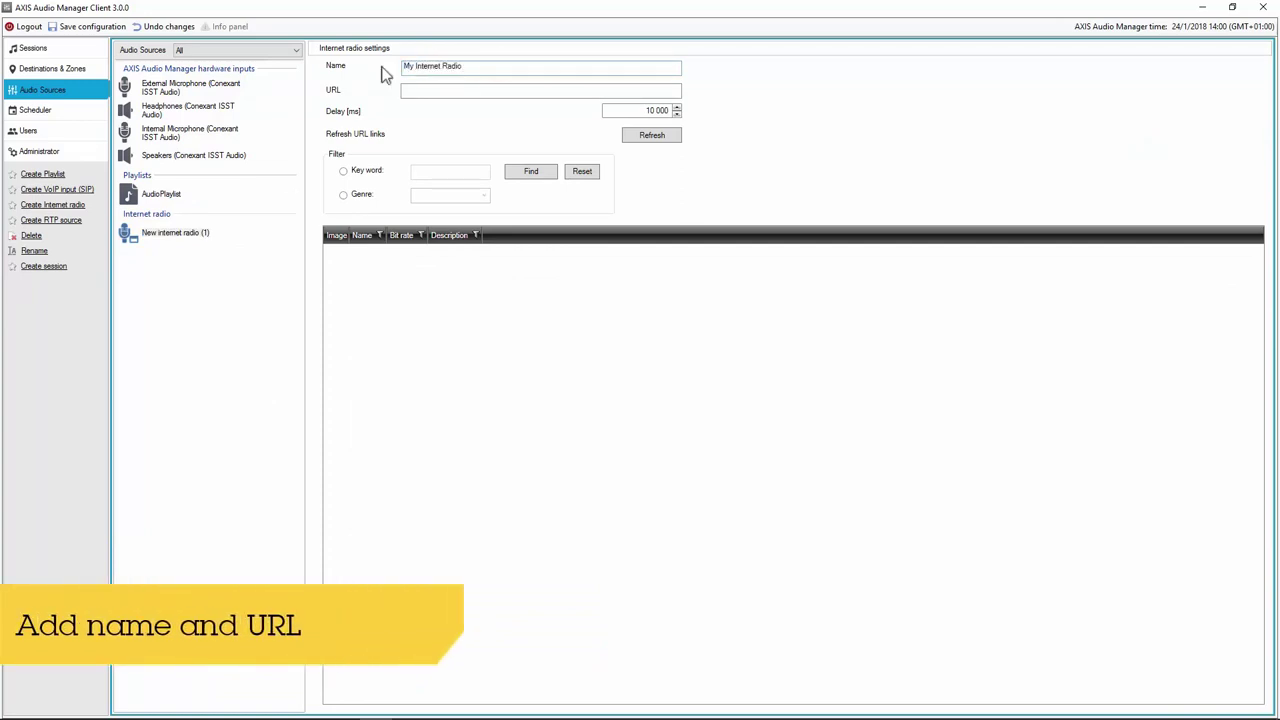
pyautogui.click(412, 90)
pyautogui.write('http://myinternetradio.m3u')
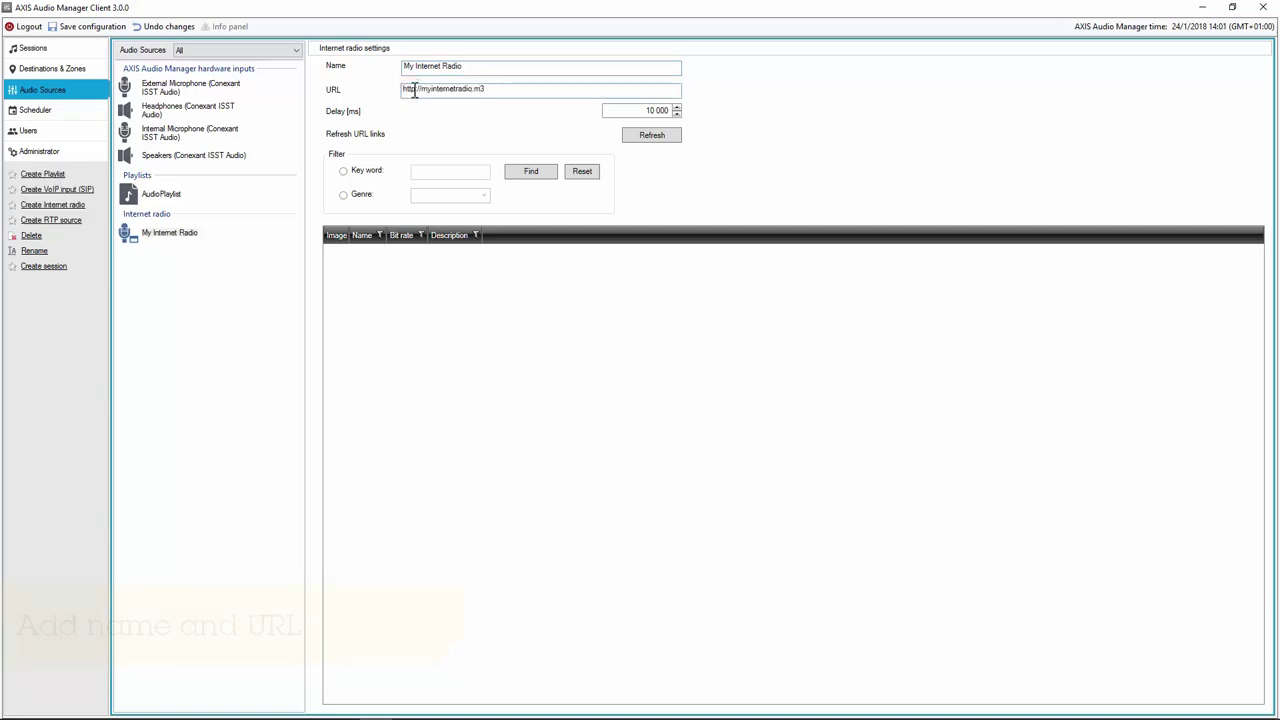
# Save the configuration with the new Internet radio source
pyautogui.click(86, 27)
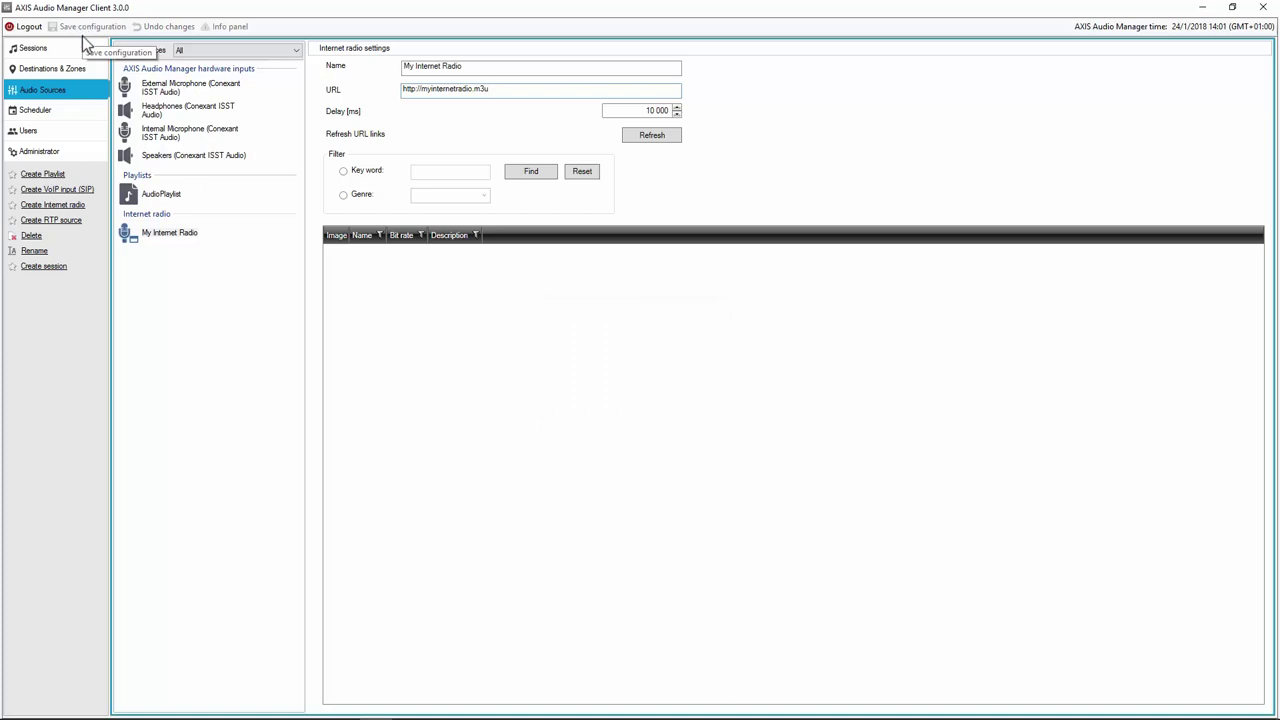
# Set the proxy access to Manual settings with the HTTP host http.proxyserver.com and save the configuration
pyautogui.click(46, 152)
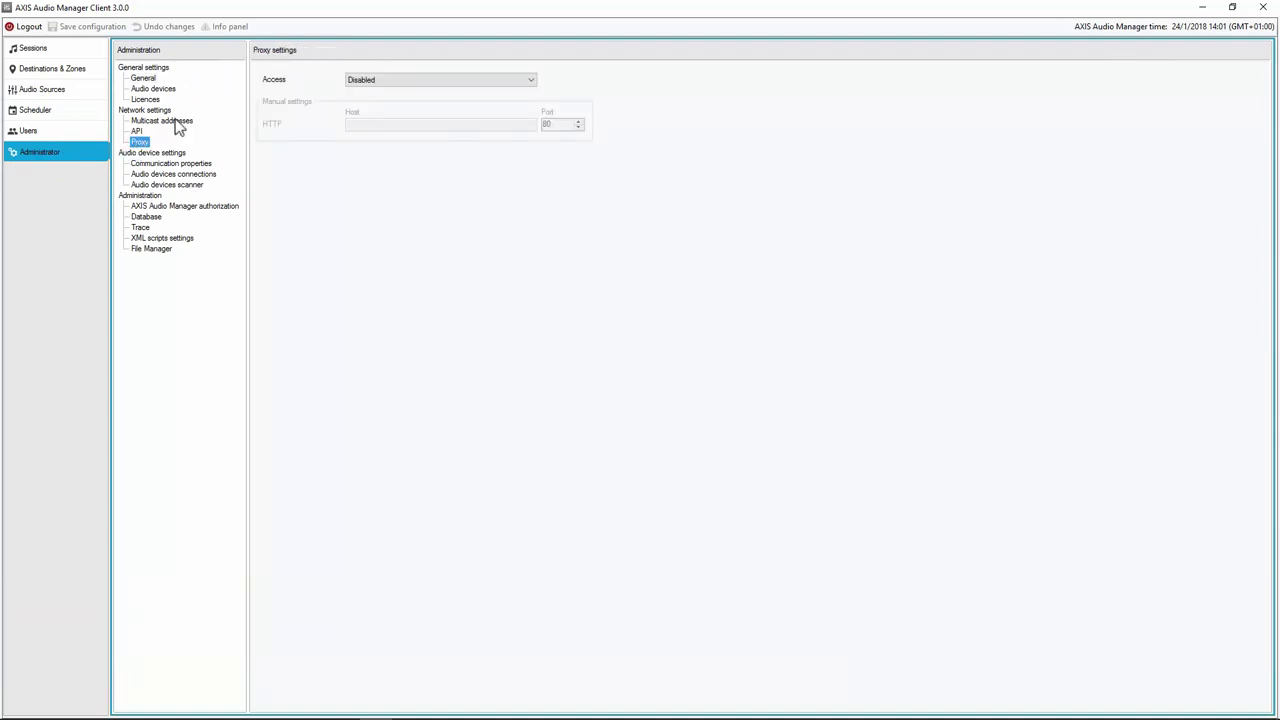
pyautogui.click(382, 82)
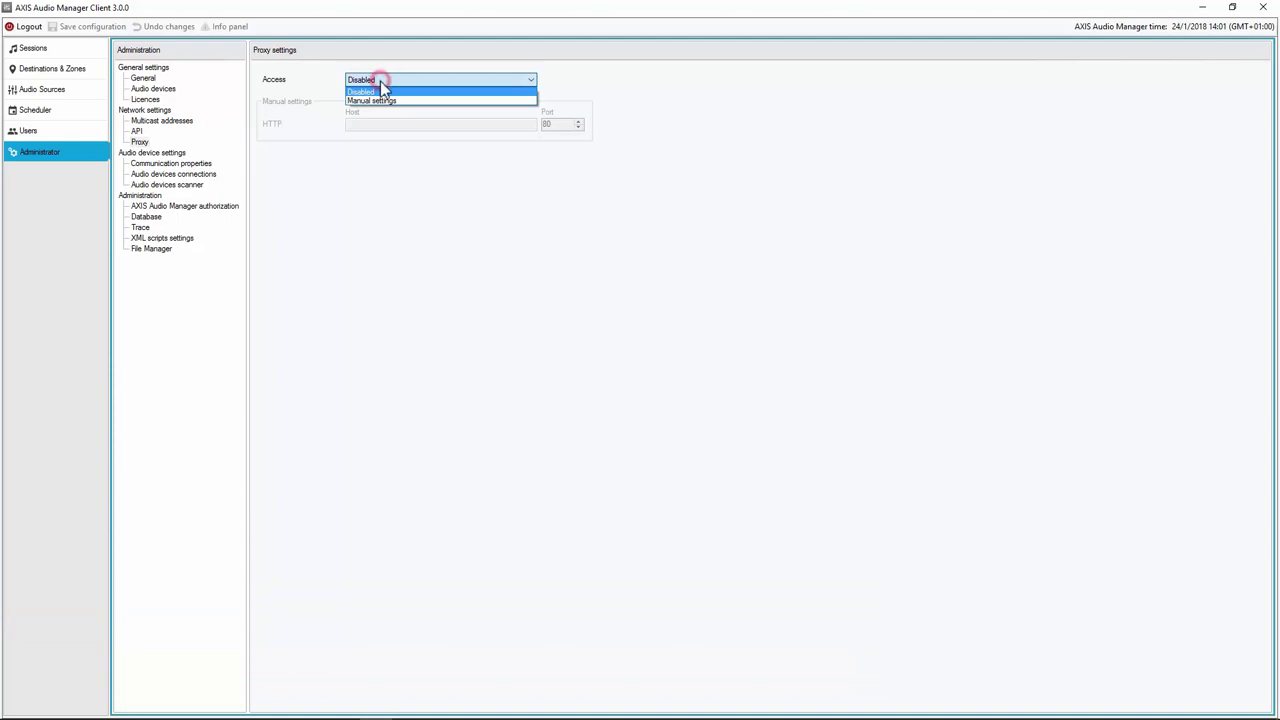
pyautogui.click(383, 101)
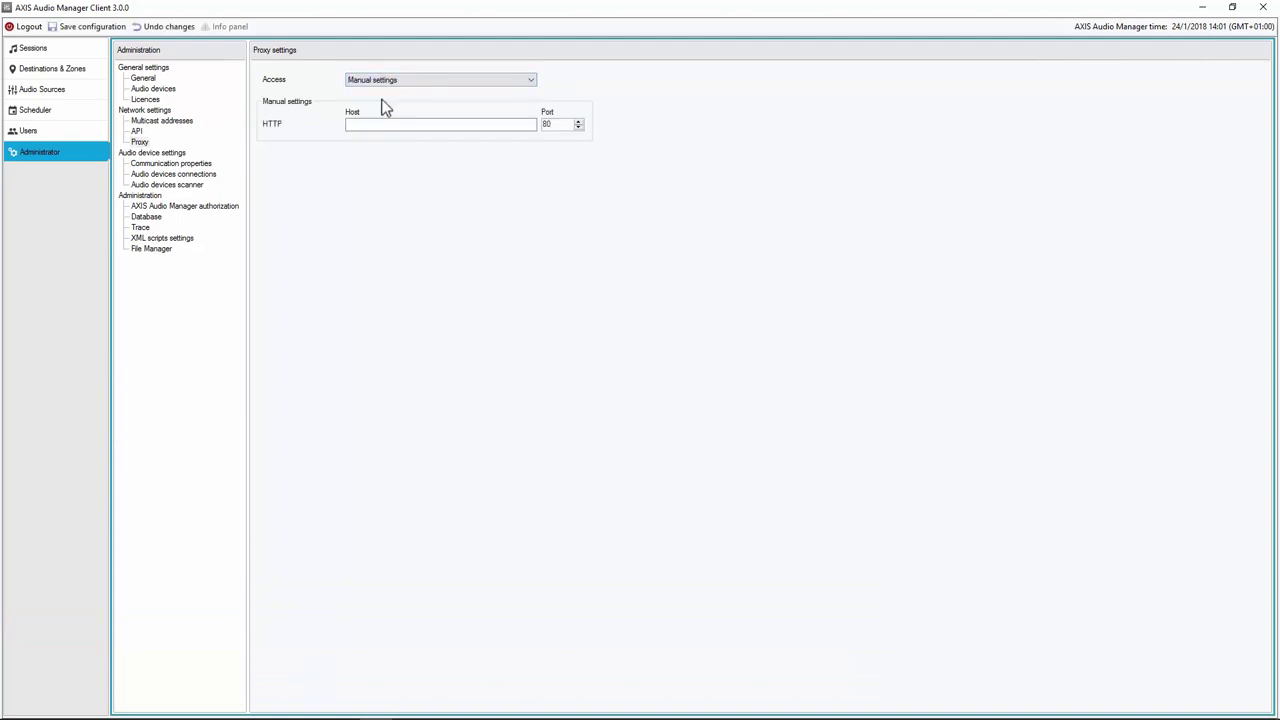
pyautogui.click(373, 124)
pyautogui.click(100, 27)
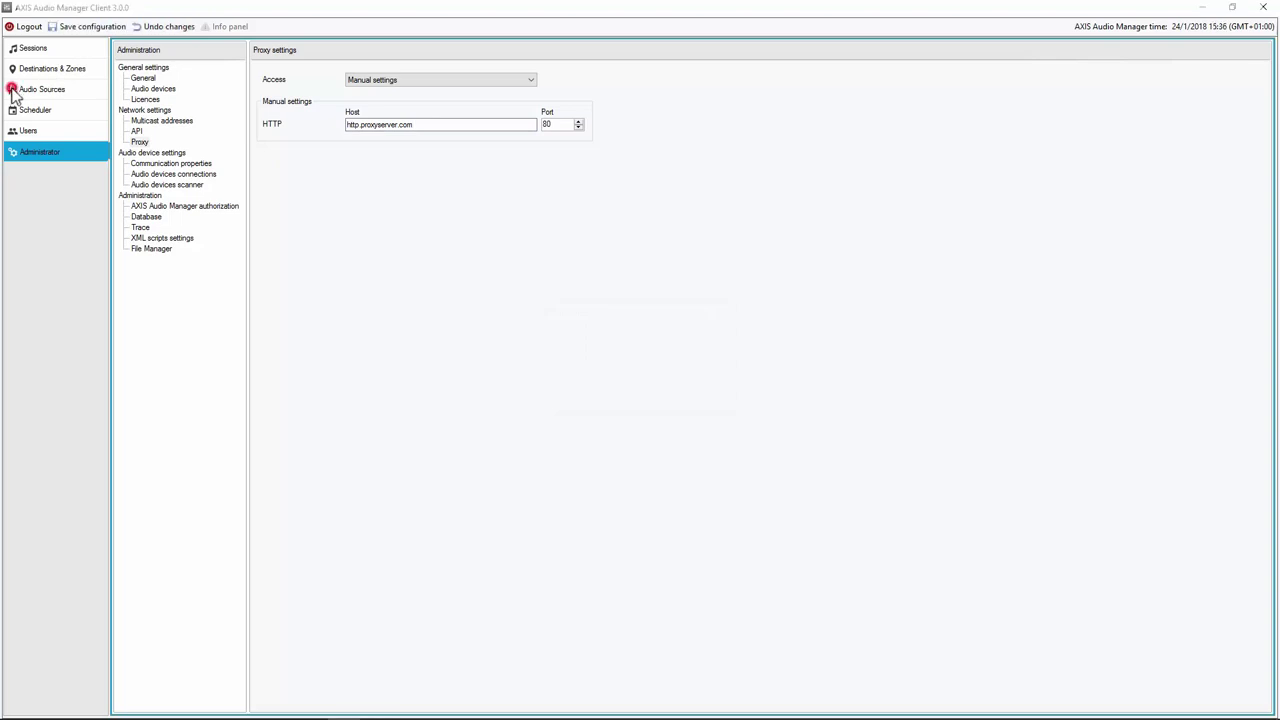
# Create a VoIP input (SIP) source using Trunk and Proxy registration, connecting to the remote server 172.25.11.162 over UDP/TCP
pyautogui.click(14, 90)
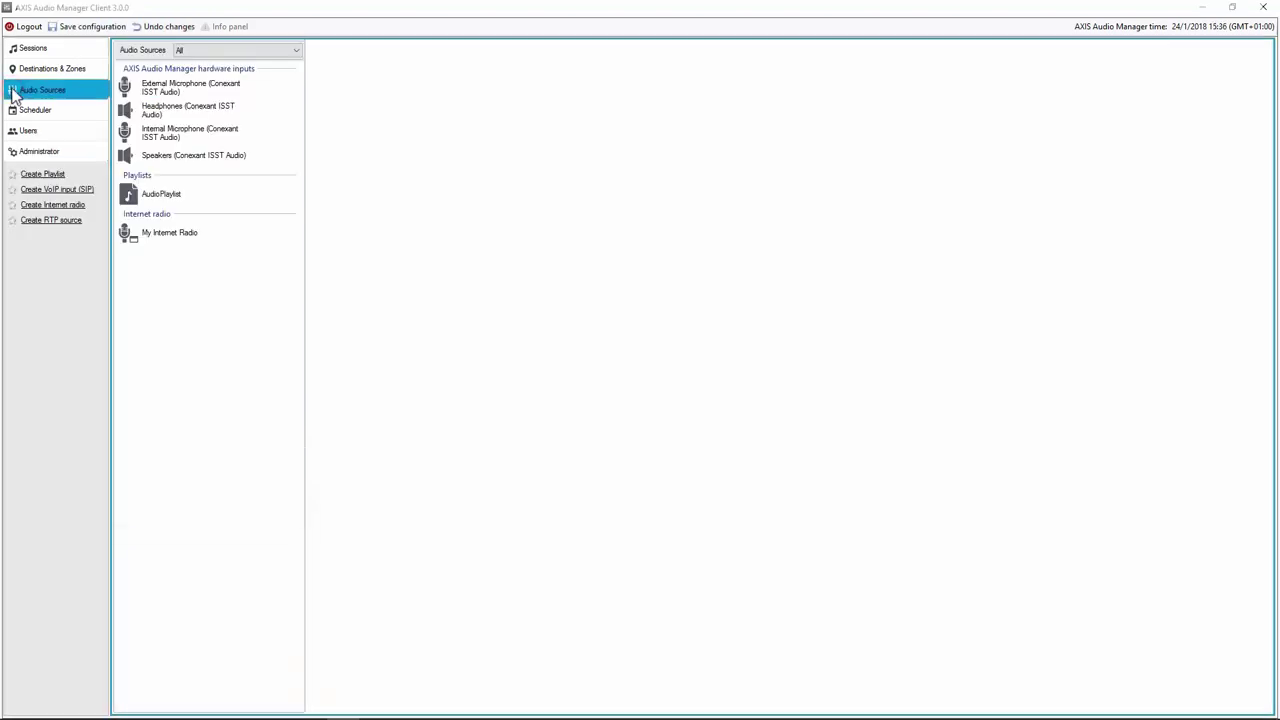
pyautogui.click(14, 190)
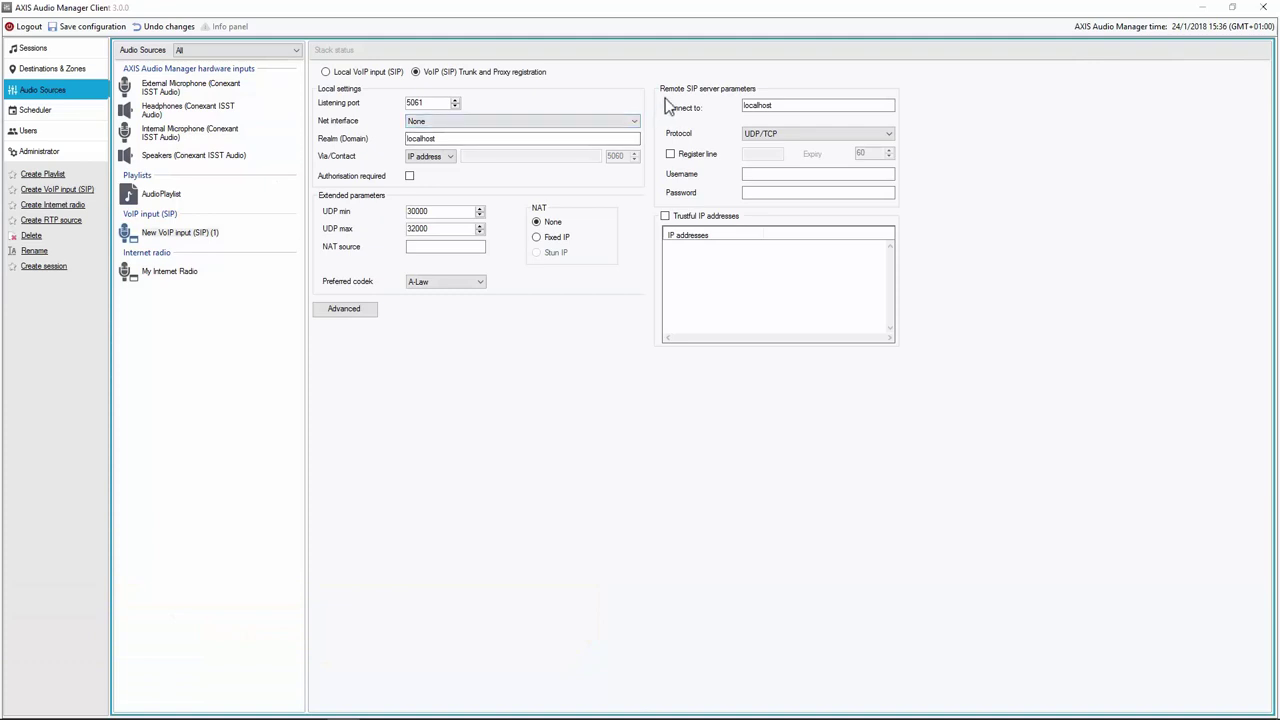
pyautogui.doubleClick(747, 103)
pyautogui.press('BackSpace')
pyautogui.write('172.25.11.162')
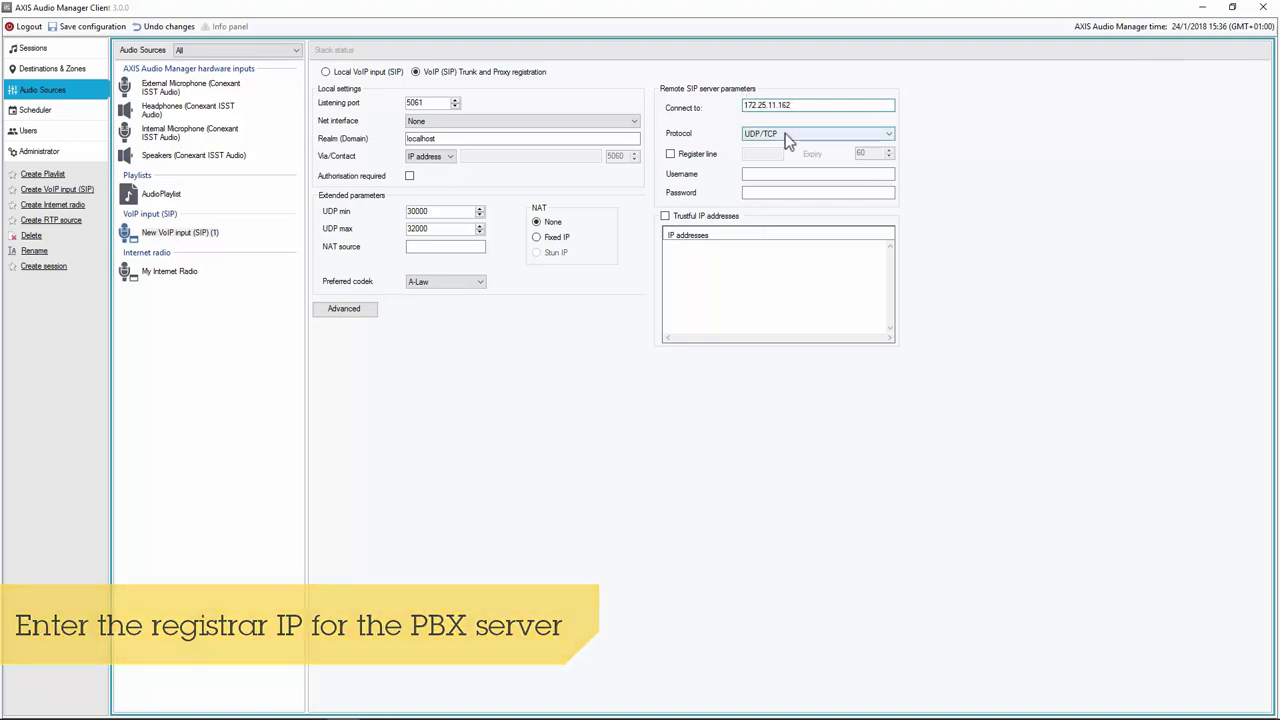
pyautogui.click(785, 133)
pyautogui.click(774, 135)
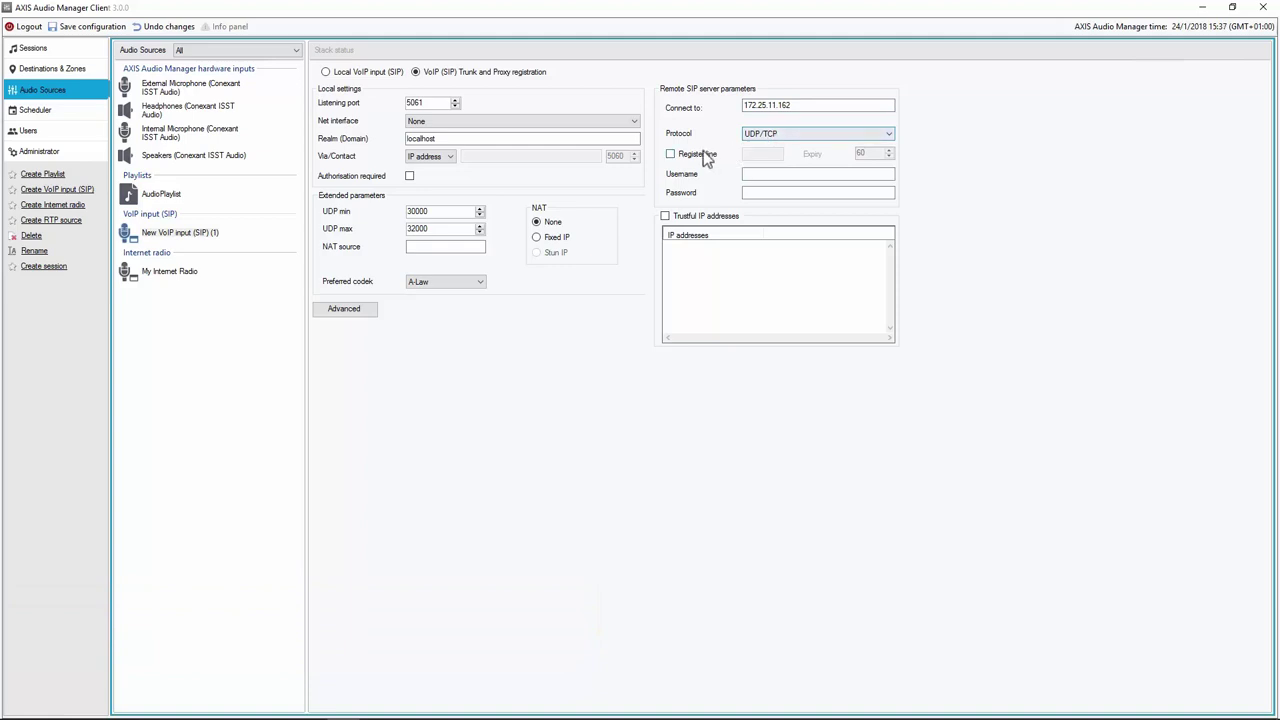
# Enable line registration for the VoIP input, enter the PBX account's line number, username and password, and save the configuration
pyautogui.click(670, 155)
pyautogui.click(757, 152)
pyautogui.write('504')
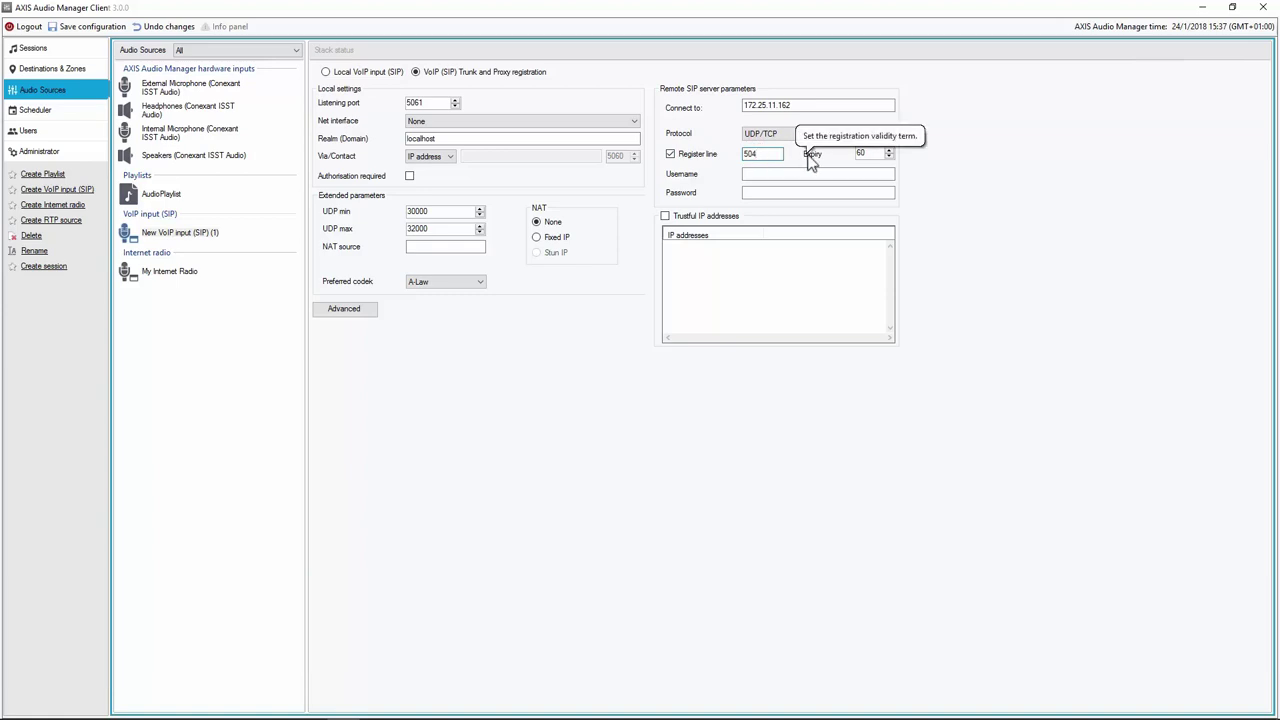
pyautogui.click(791, 173)
pyautogui.write('504')
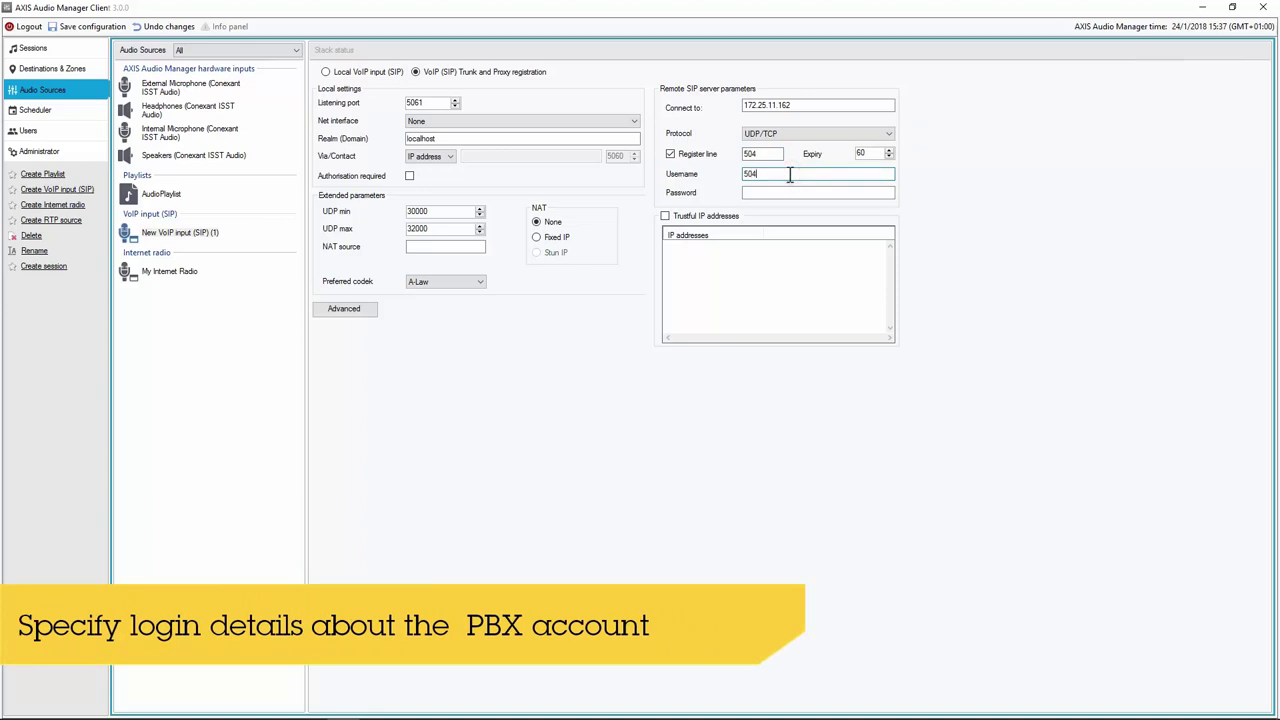
pyautogui.press('Tab')
pyautogui.write('5')
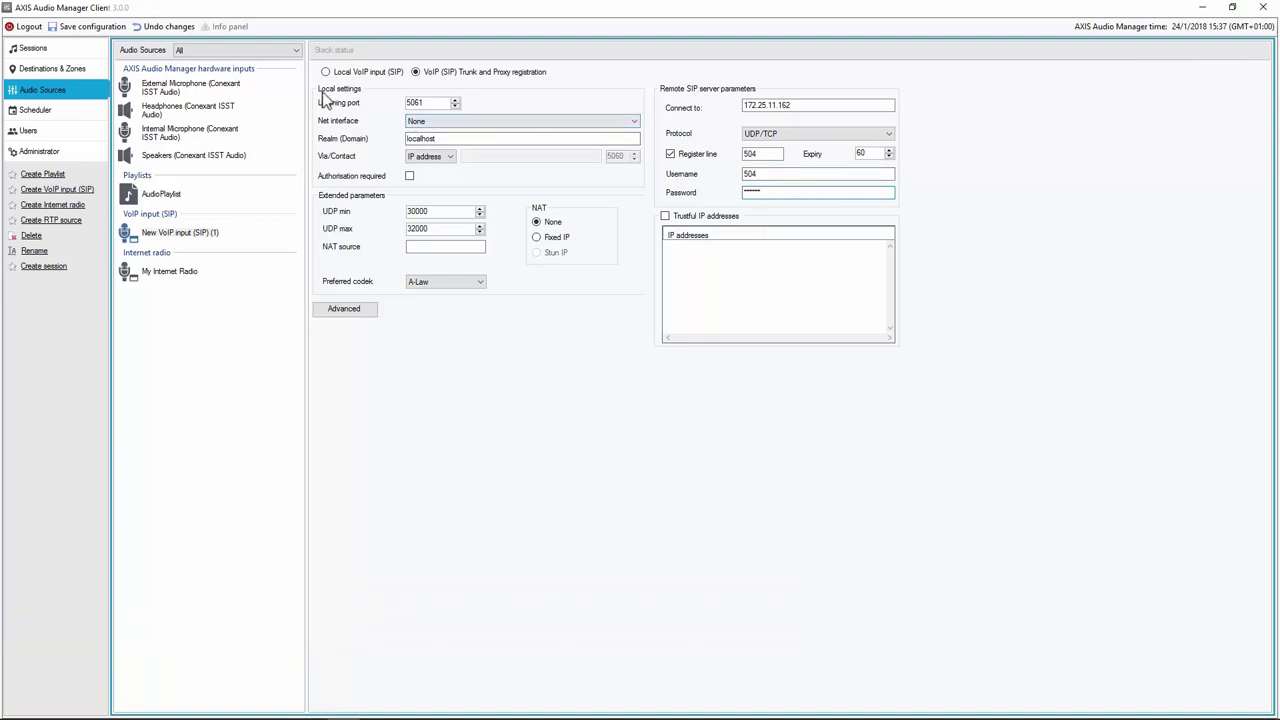
pyautogui.click(100, 27)
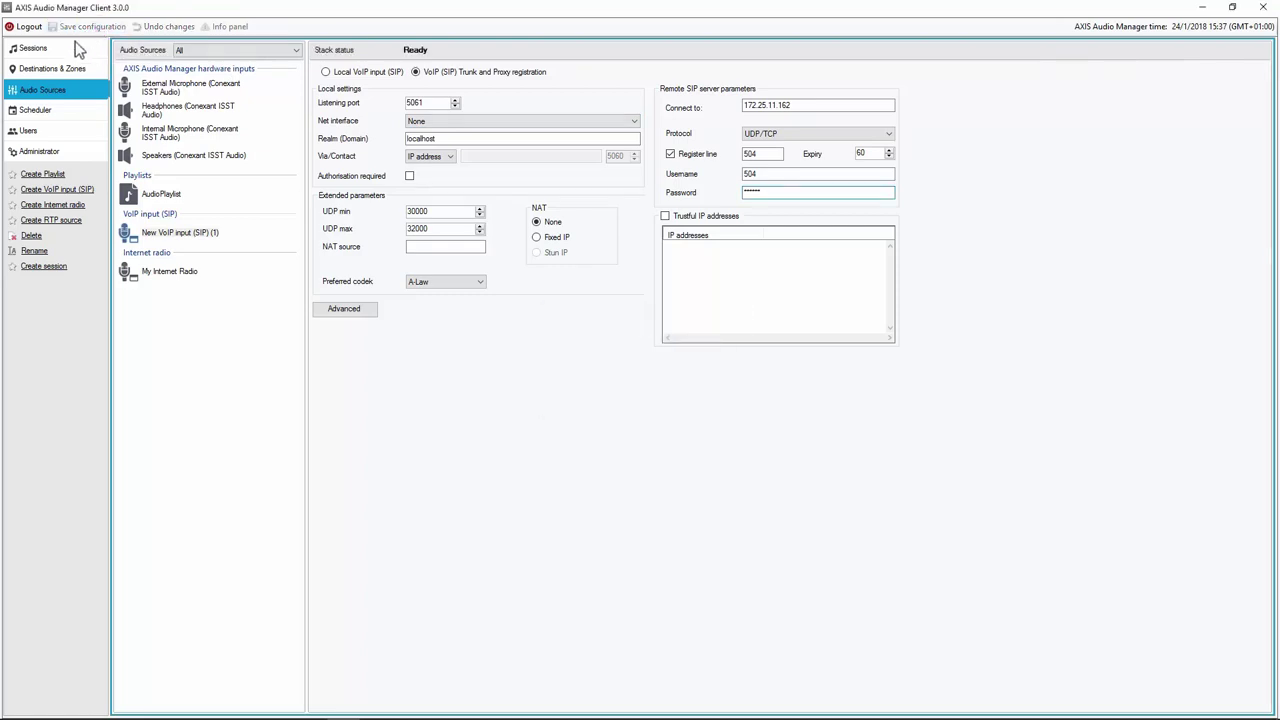
# Create a session with AudioPlaylist as its audio source and New zone 2 as its destination
pyautogui.click(77, 48)
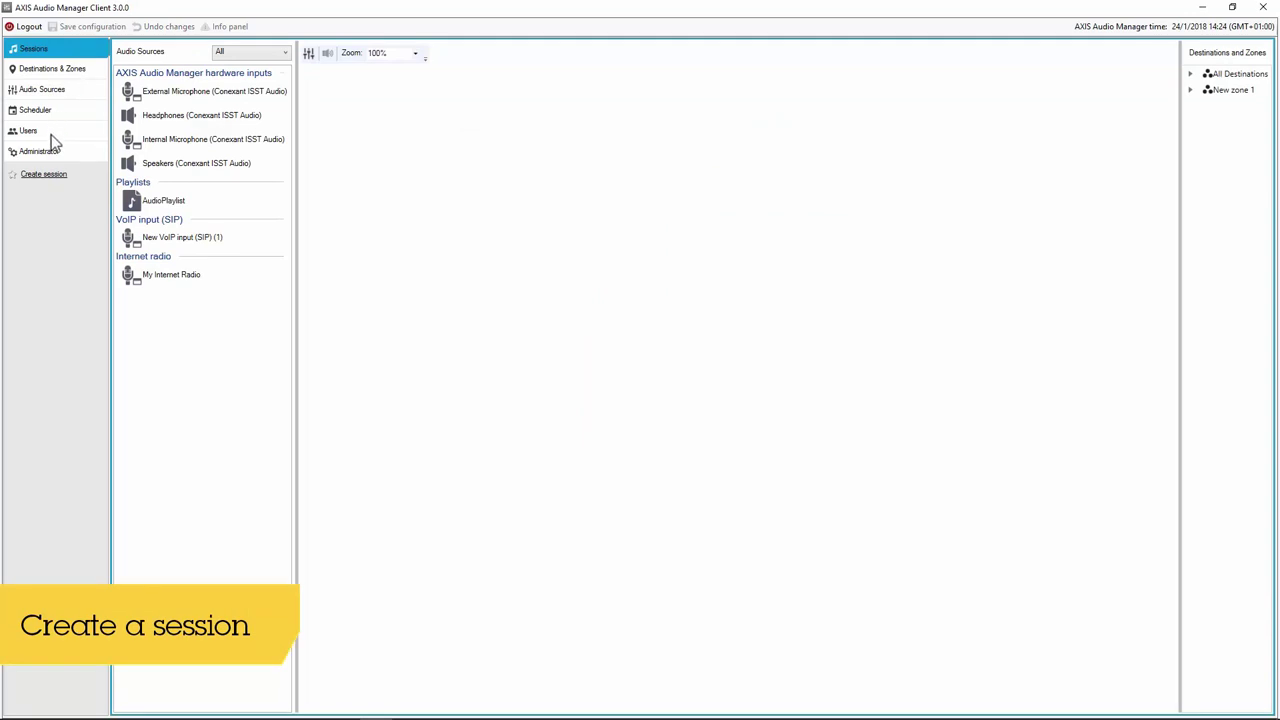
pyautogui.click(36, 176)
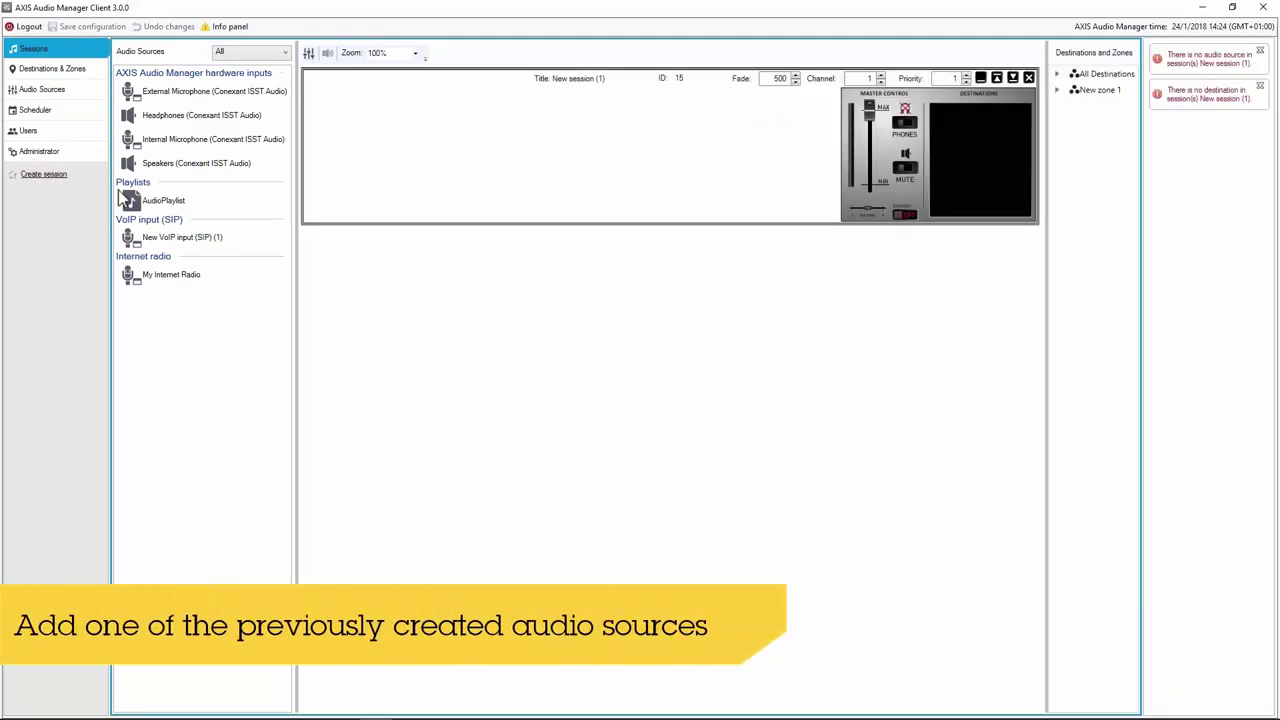
pyautogui.moveTo(150, 205); pyautogui.dragTo(406, 182)
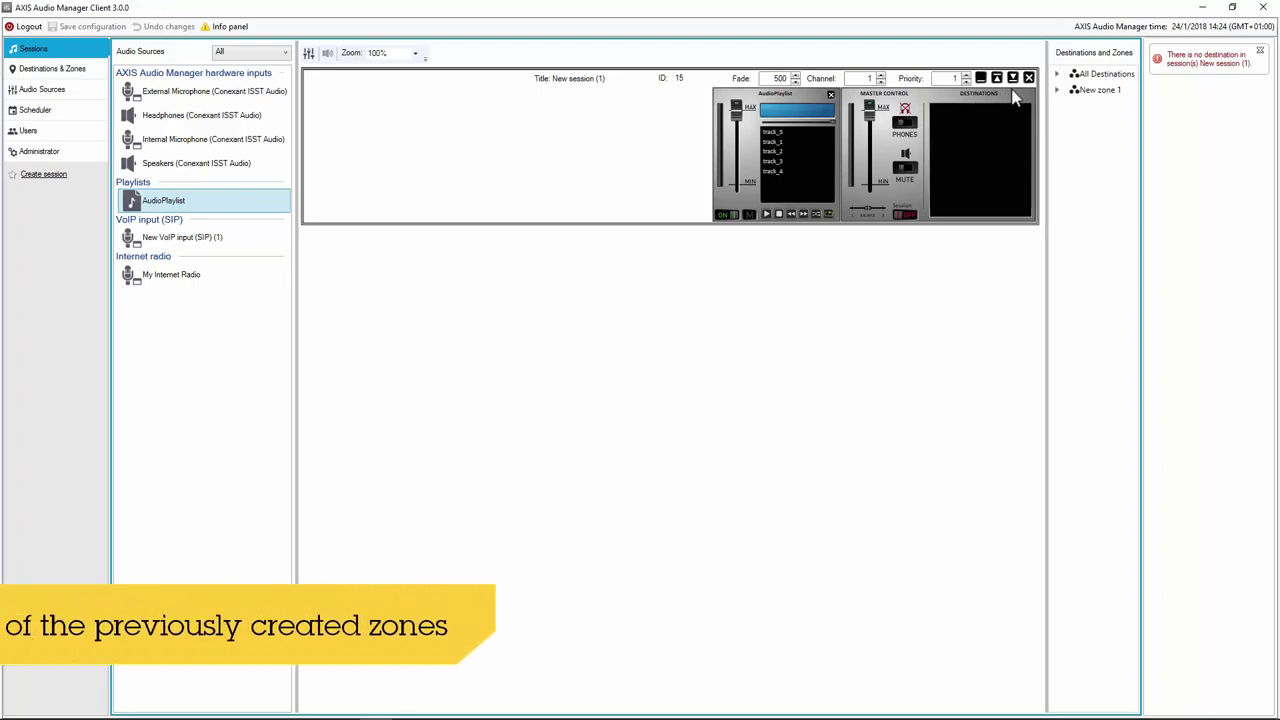
pyautogui.click(1062, 89)
pyautogui.moveTo(1062, 105); pyautogui.dragTo(920, 140)
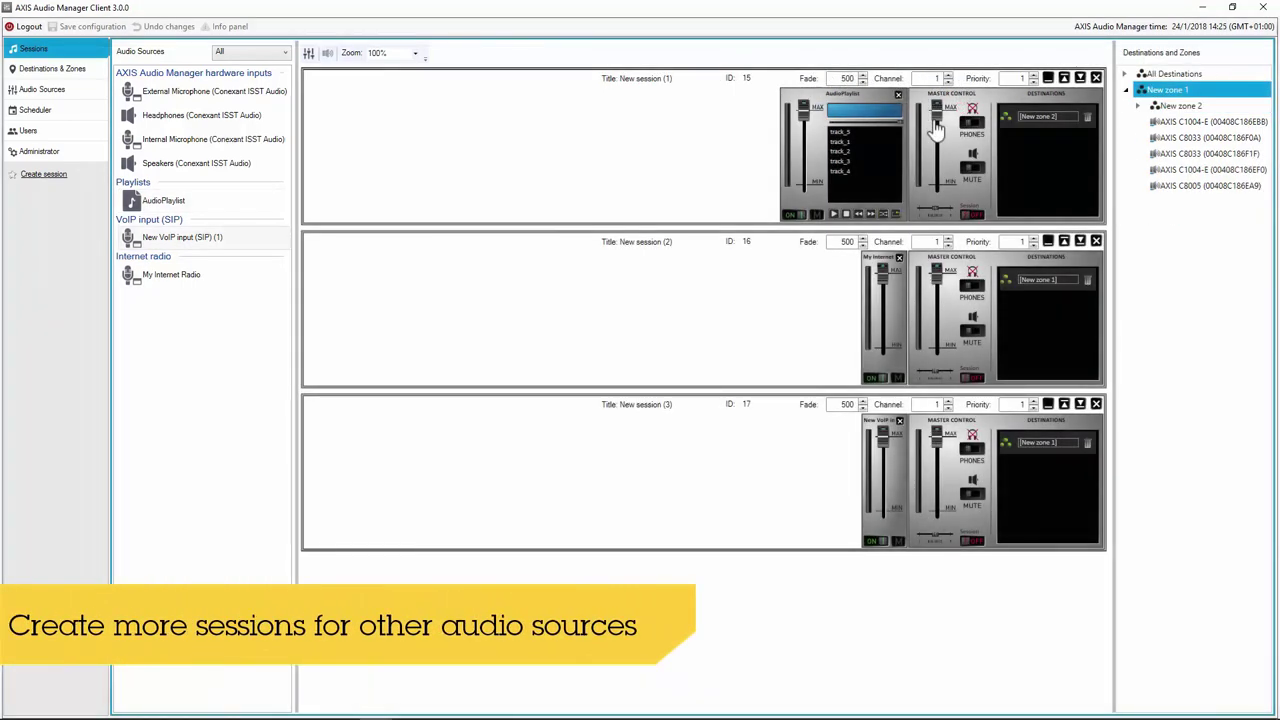
# Lower the master volume and the audio source volume of all three sessions to about the middle of their ranges
pyautogui.moveTo(935, 128)
pyautogui.mouseDown()
pyautogui.moveTo(937, 114)
pyautogui.moveTo(940, 143)
pyautogui.mouseUp()
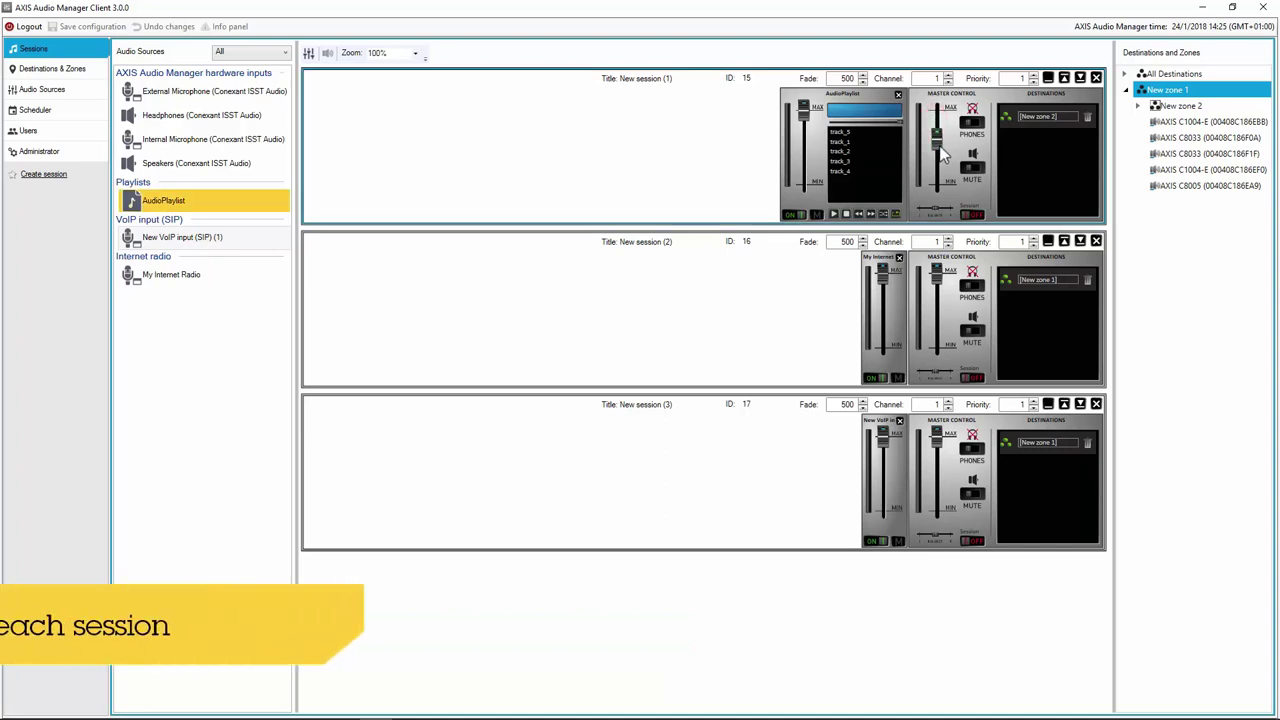
pyautogui.moveTo(803, 112); pyautogui.dragTo(810, 148)
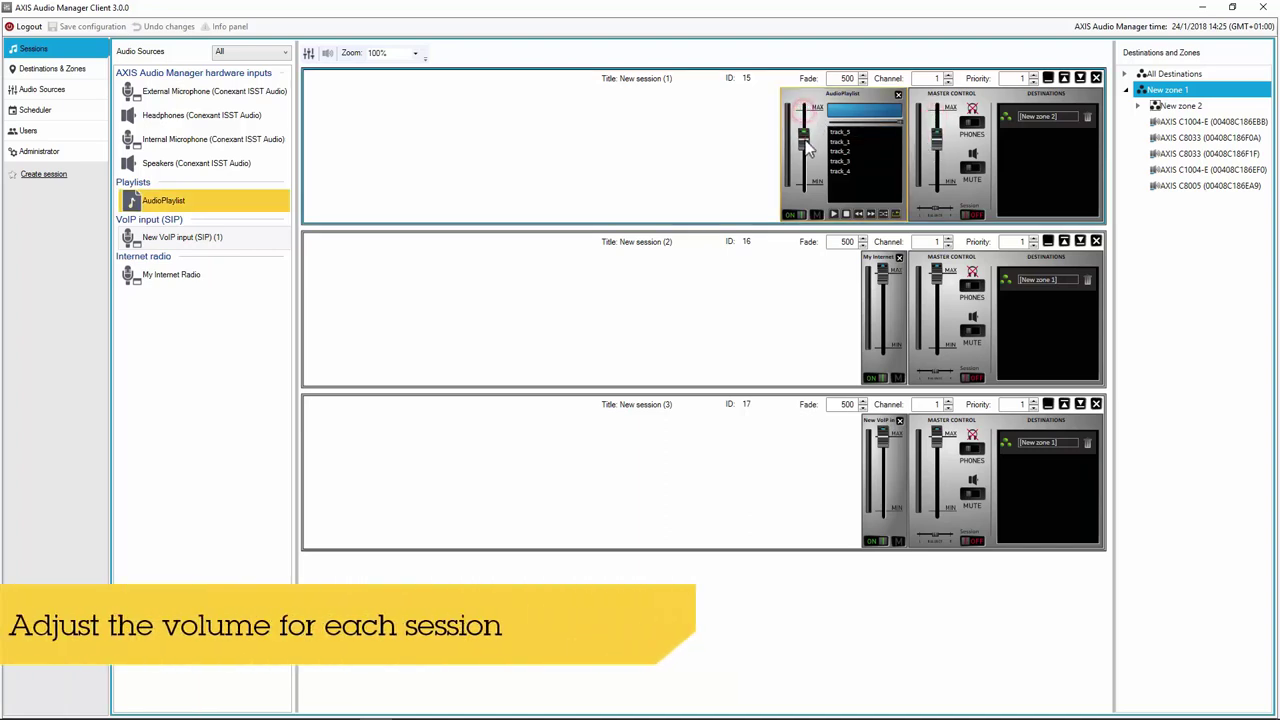
pyautogui.moveTo(937, 283); pyautogui.dragTo(937, 315)
pyautogui.moveTo(882, 282); pyautogui.dragTo(885, 316)
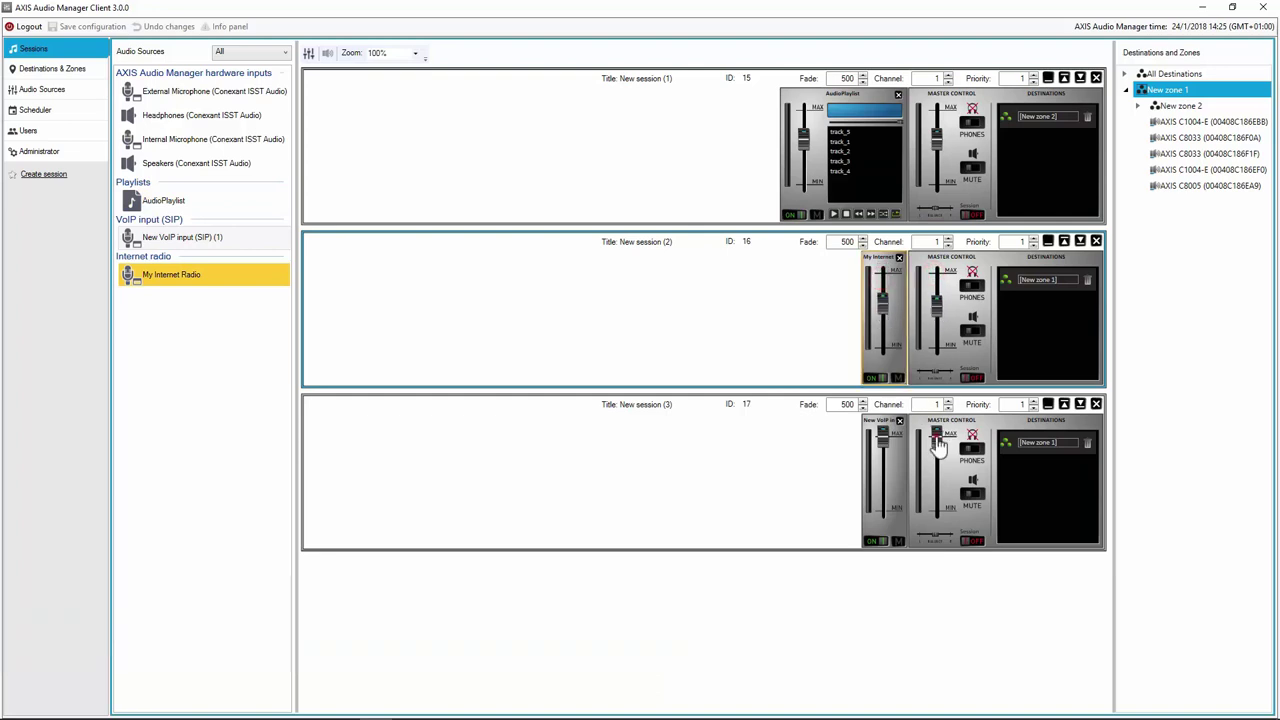
pyautogui.click(938, 447)
pyautogui.moveTo(882, 438); pyautogui.dragTo(882, 485)
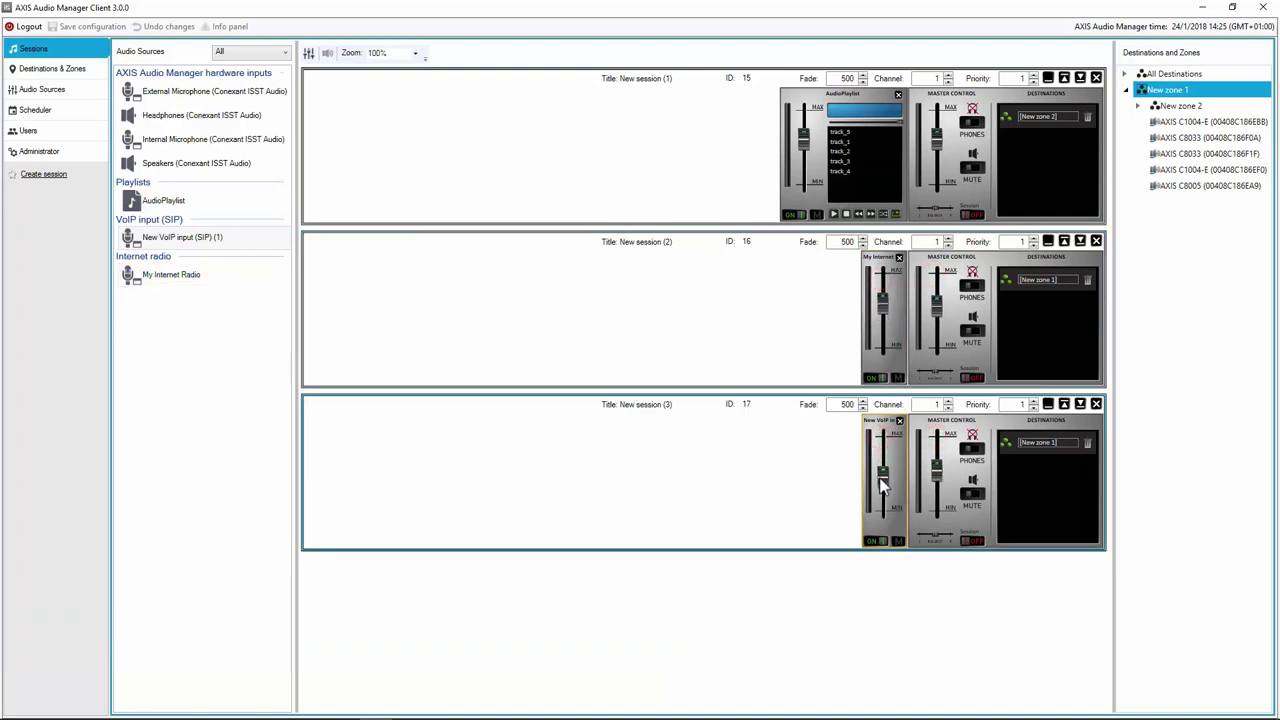
# Set the priority of New session (2) to 2 and of New session (3) to 3
pyautogui.click(1033, 240)
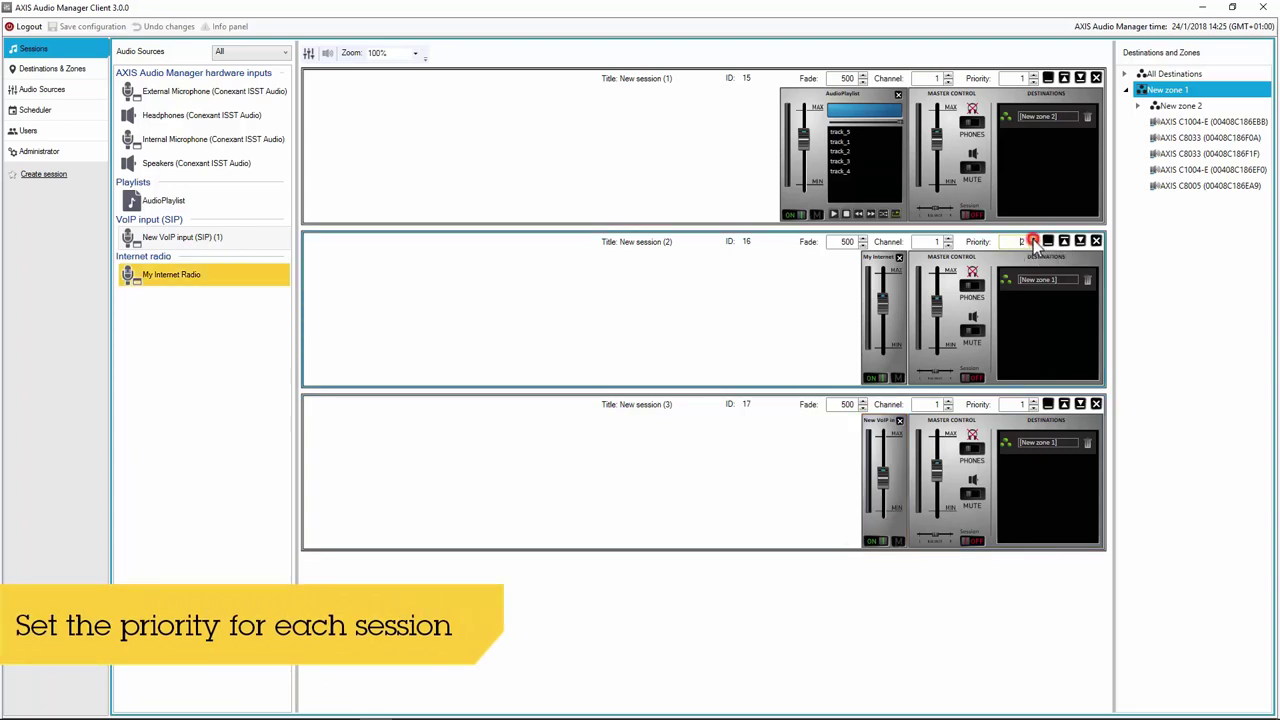
pyautogui.click(1033, 402)
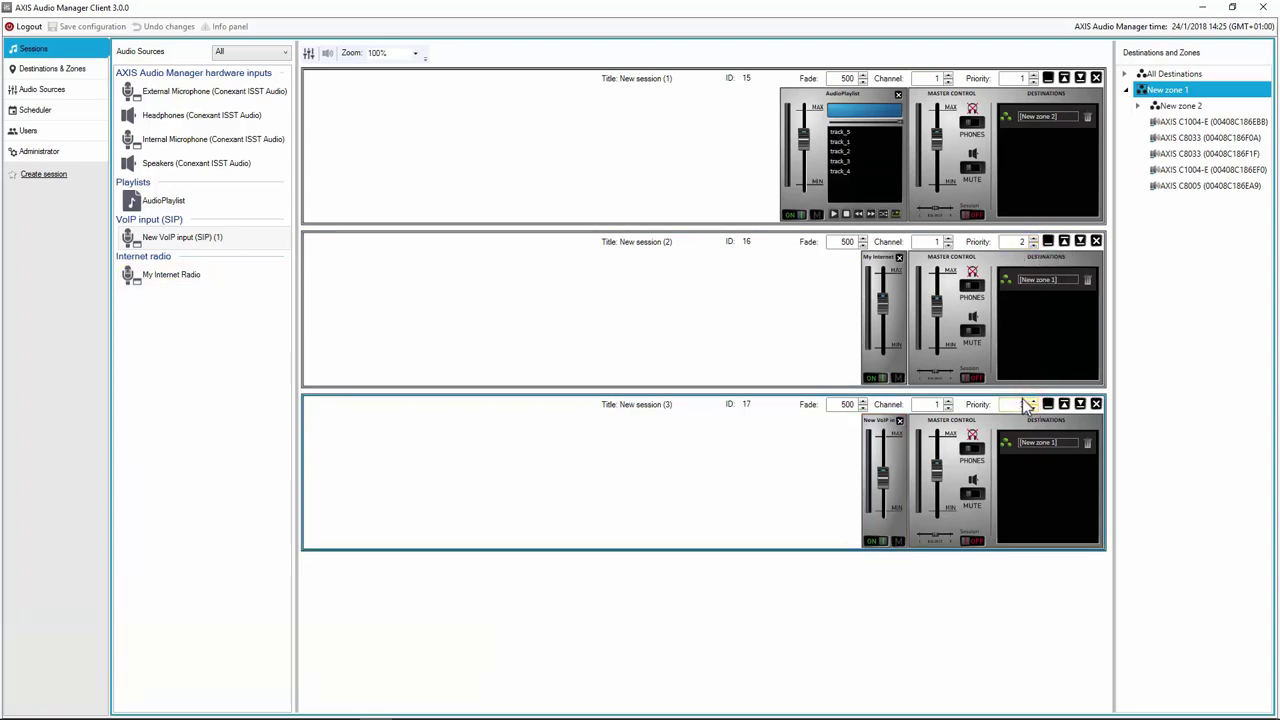
# Start the playlist, Internet radio and VoIP sessions
pyautogui.click(970, 214)
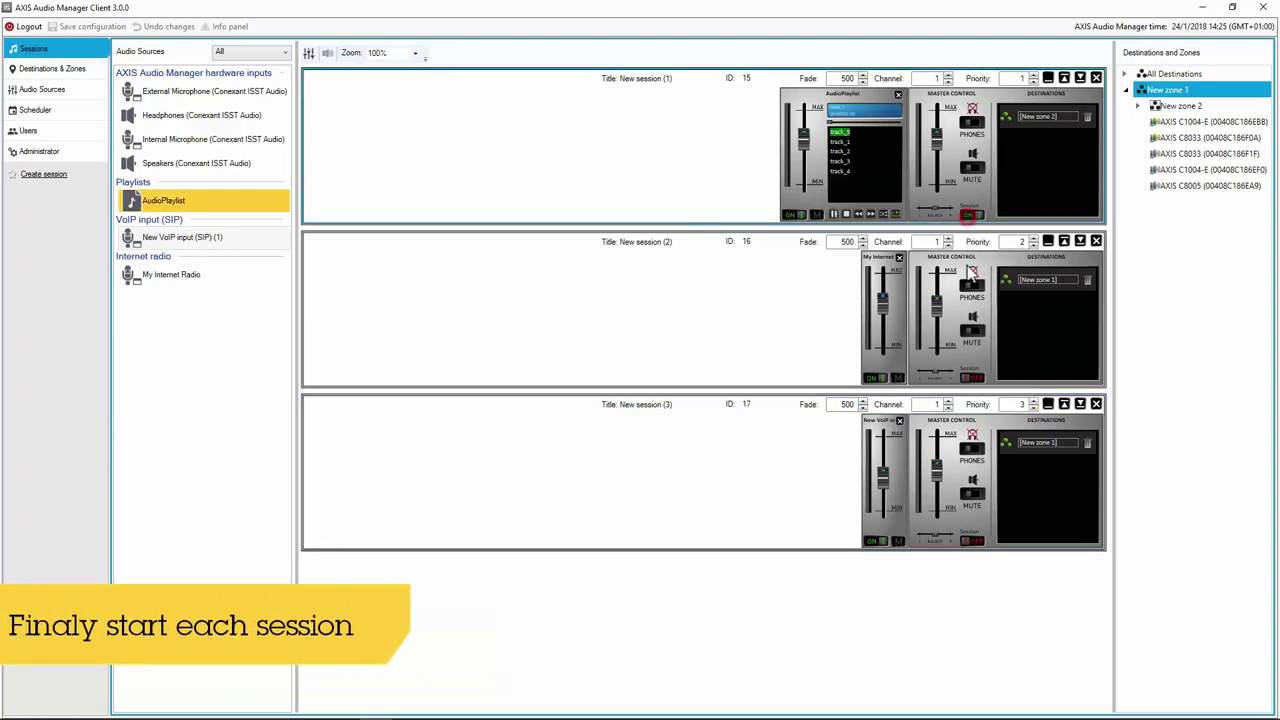
pyautogui.click(970, 378)
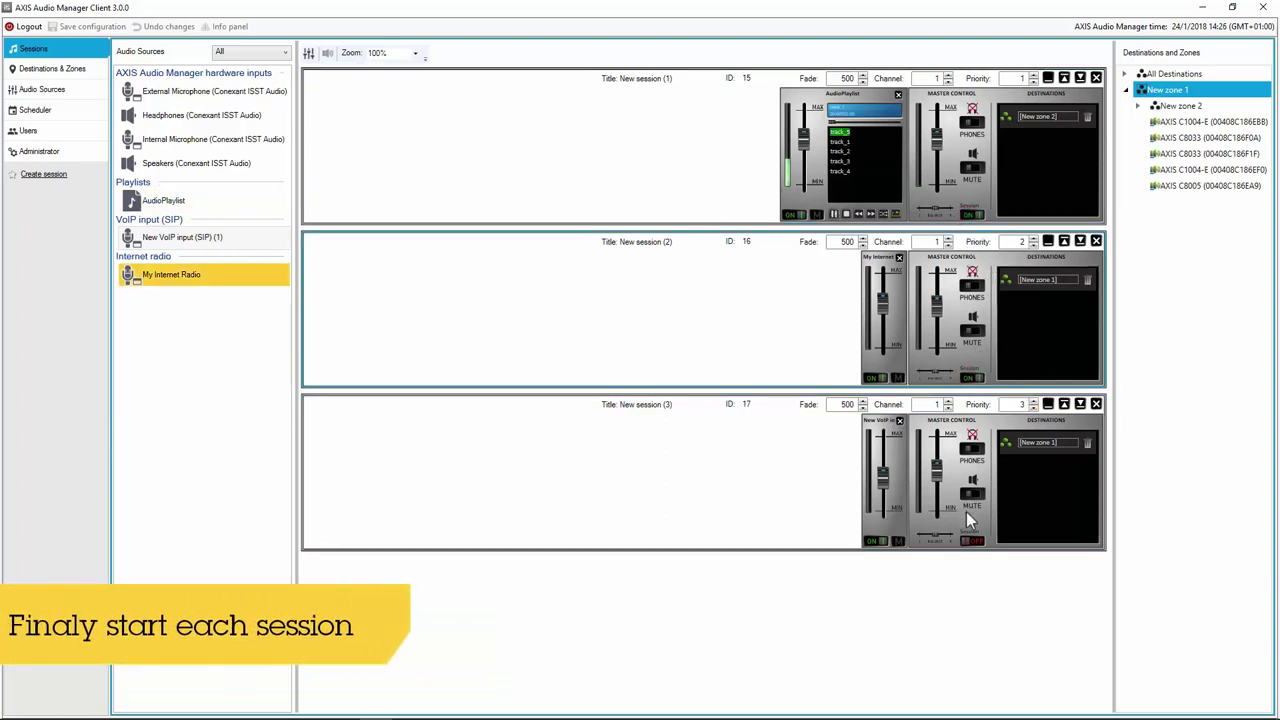
pyautogui.click(968, 543)
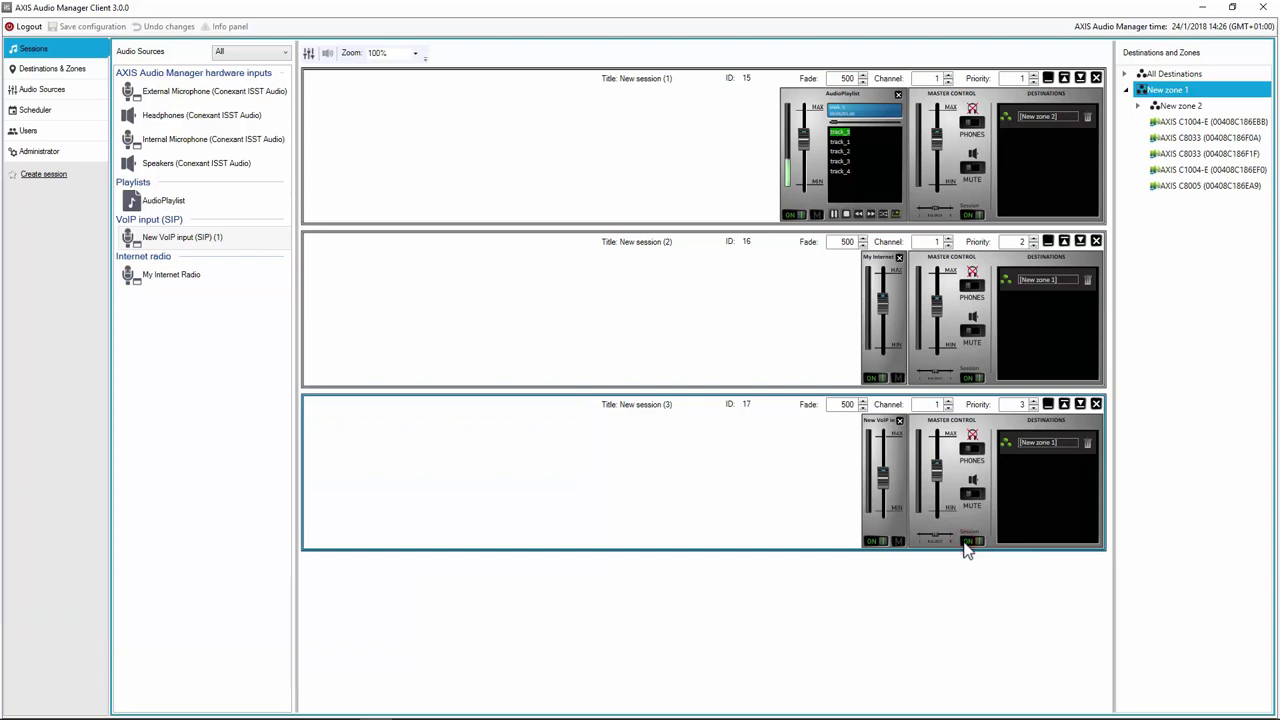